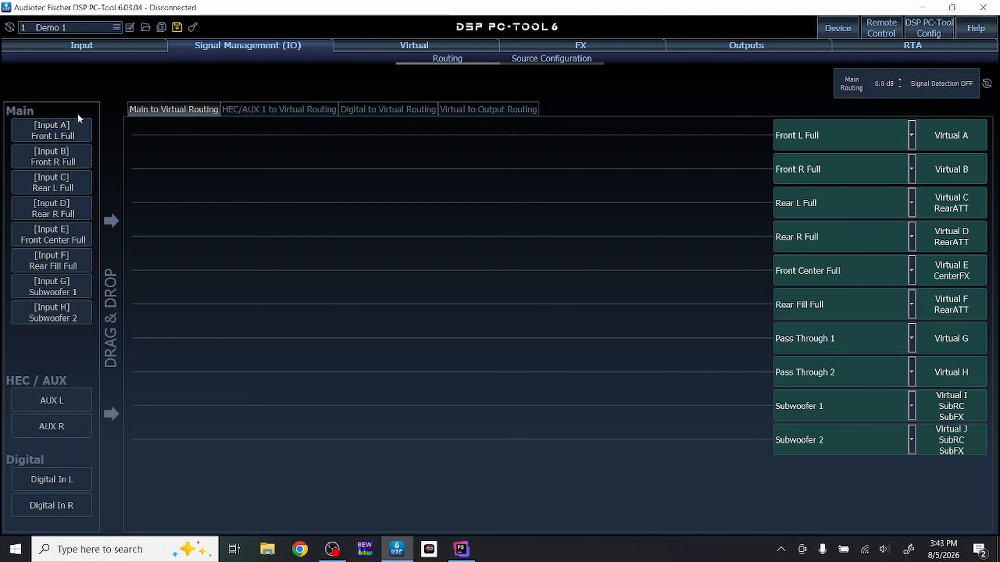
# - Route Input A (Front L Full) to Virtual A and Input B (Front R Full) to Virtual B
pyautogui.click(39, 133)
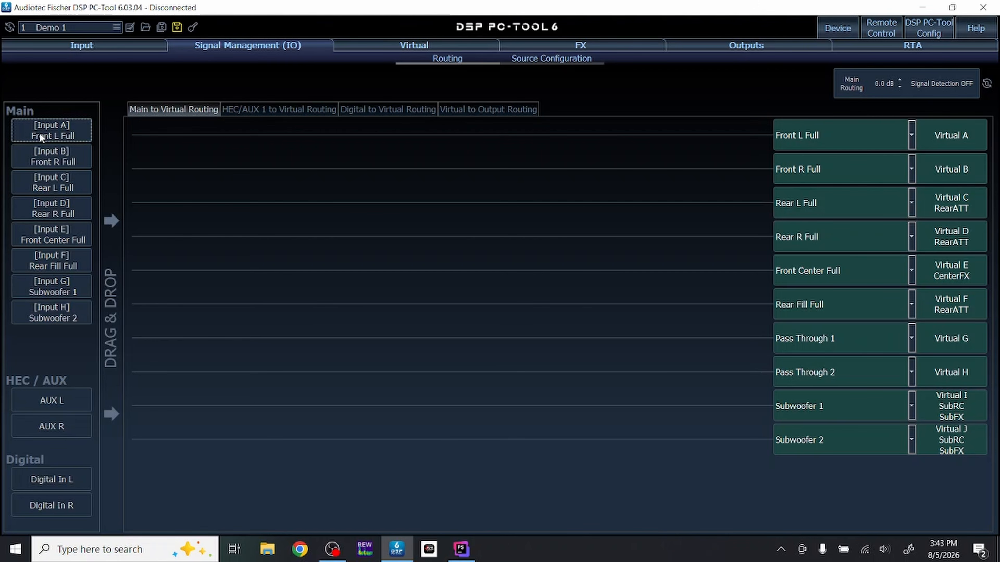
pyautogui.click(44, 161)
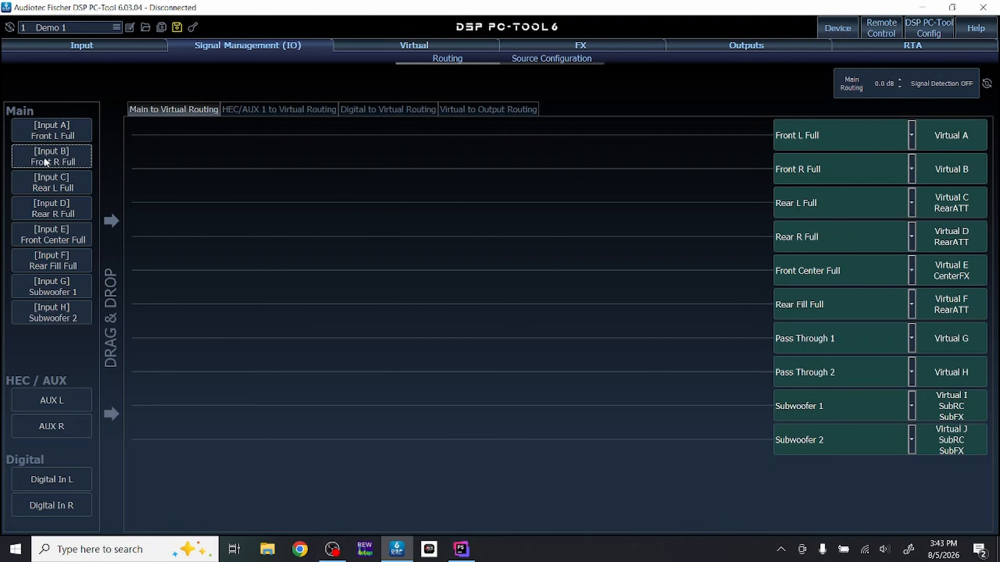
pyautogui.click(51, 133)
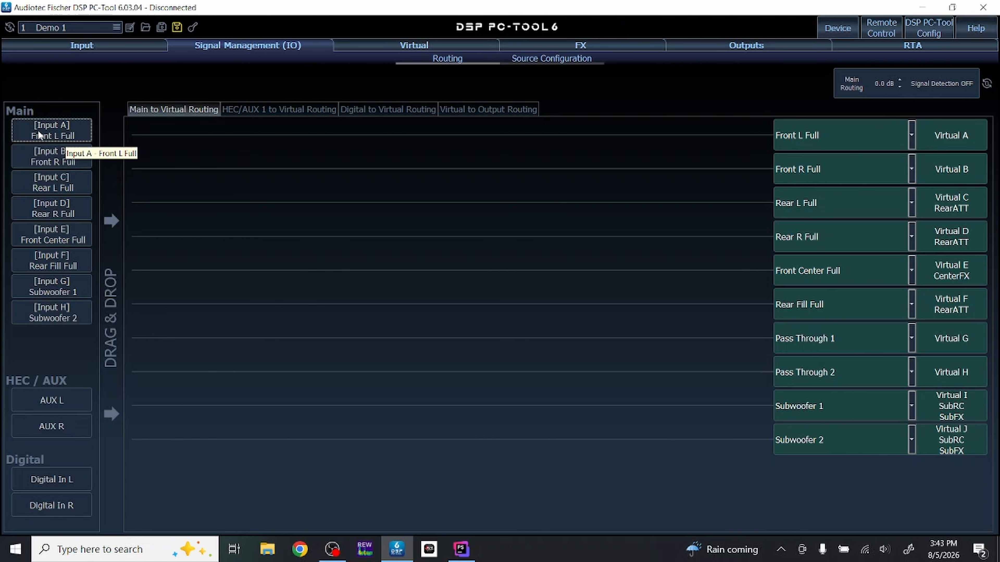
pyautogui.moveTo(37, 130); pyautogui.dragTo(160, 142)
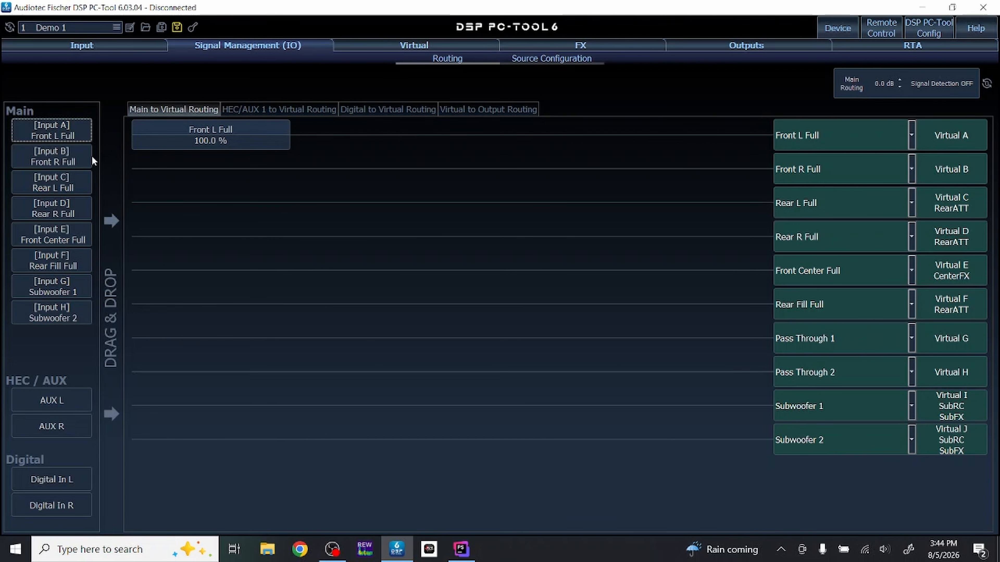
pyautogui.moveTo(66, 159); pyautogui.dragTo(166, 174)
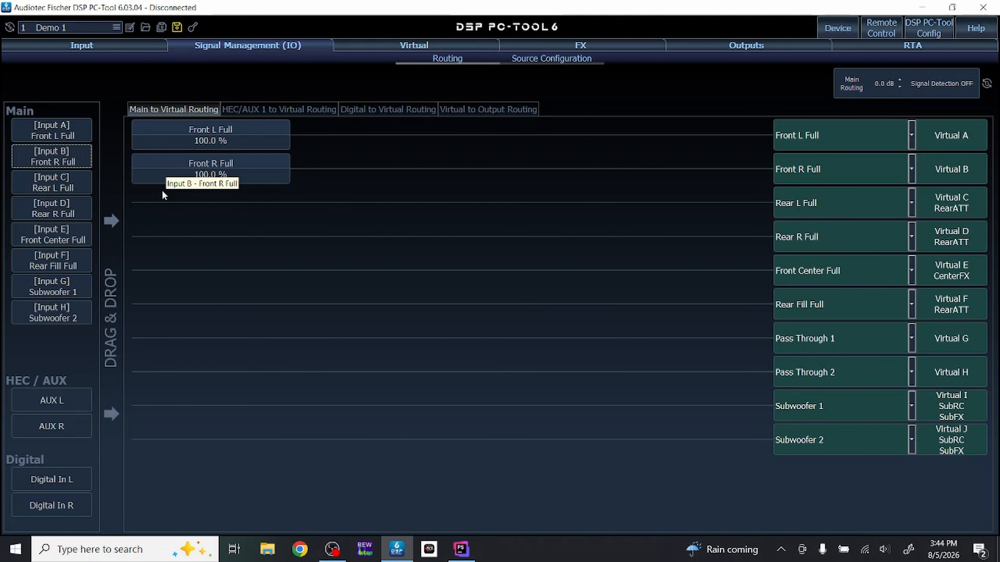
# - Add Input C (Rear L Full) to the Virtual A row and Input D (Rear R Full) to the Virtual B row
pyautogui.moveTo(45, 180); pyautogui.dragTo(334, 134)
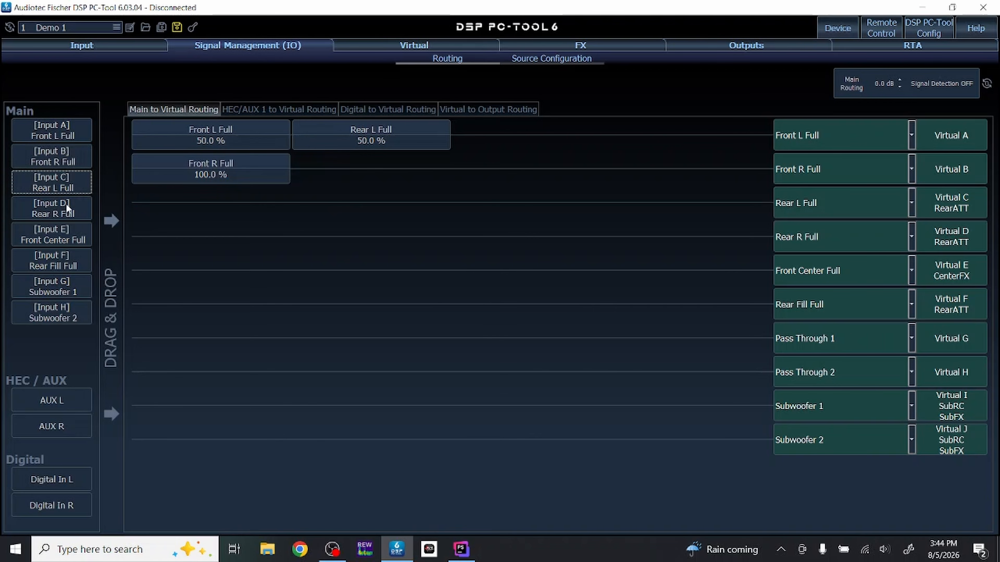
pyautogui.moveTo(42, 208); pyautogui.dragTo(338, 182)
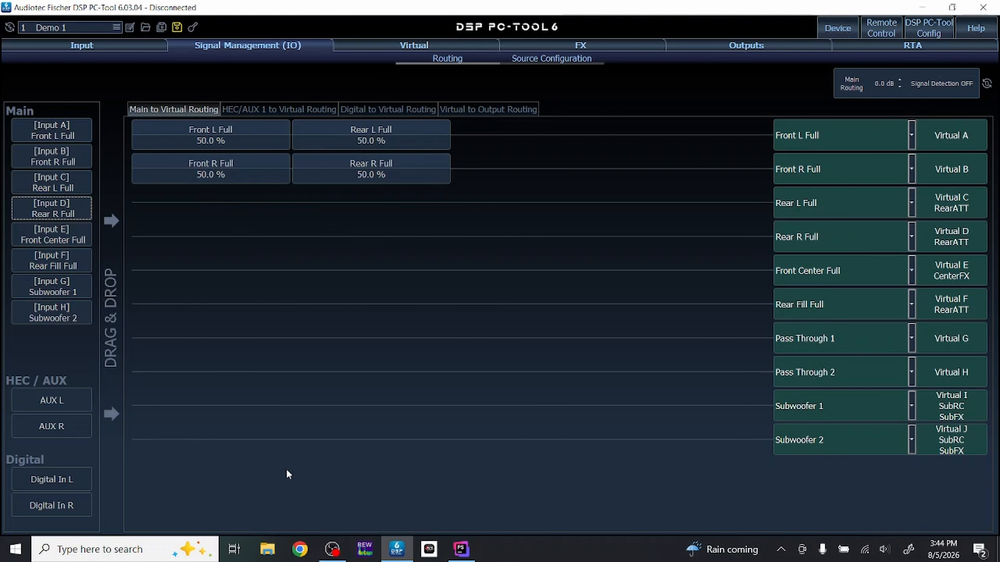
# - Route both Front L Full and Front R Full to Virtual I (Subwoofer 1) and Virtual J (Subwoofer 2)
pyautogui.moveTo(53, 132); pyautogui.dragTo(152, 396)
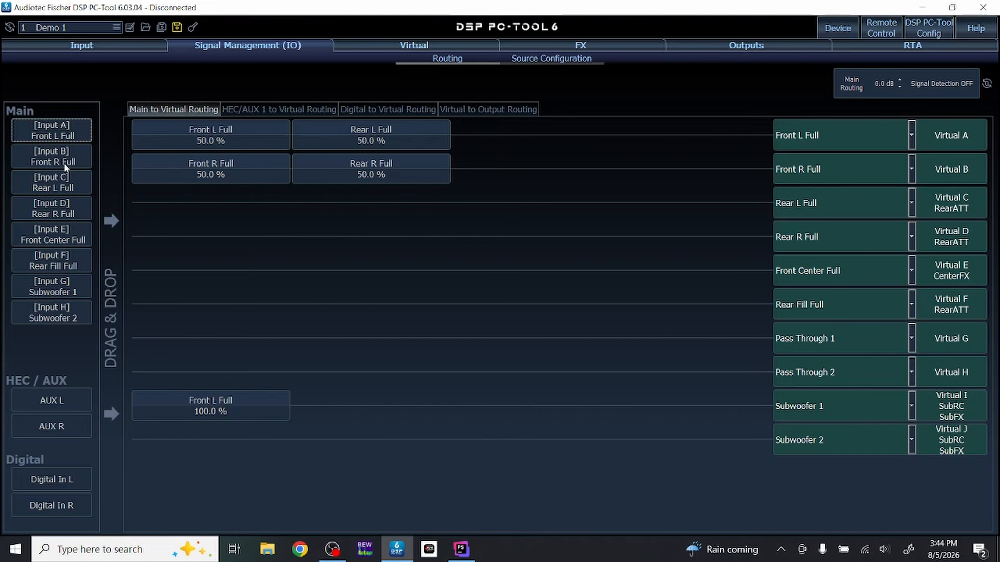
pyautogui.moveTo(47, 154); pyautogui.dragTo(328, 399)
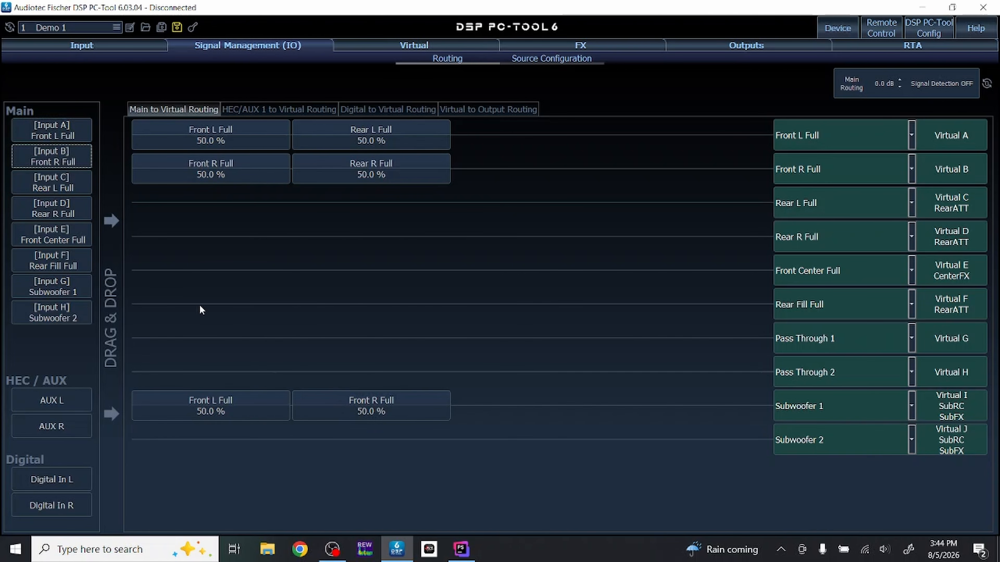
pyautogui.moveTo(67, 133); pyautogui.dragTo(191, 426)
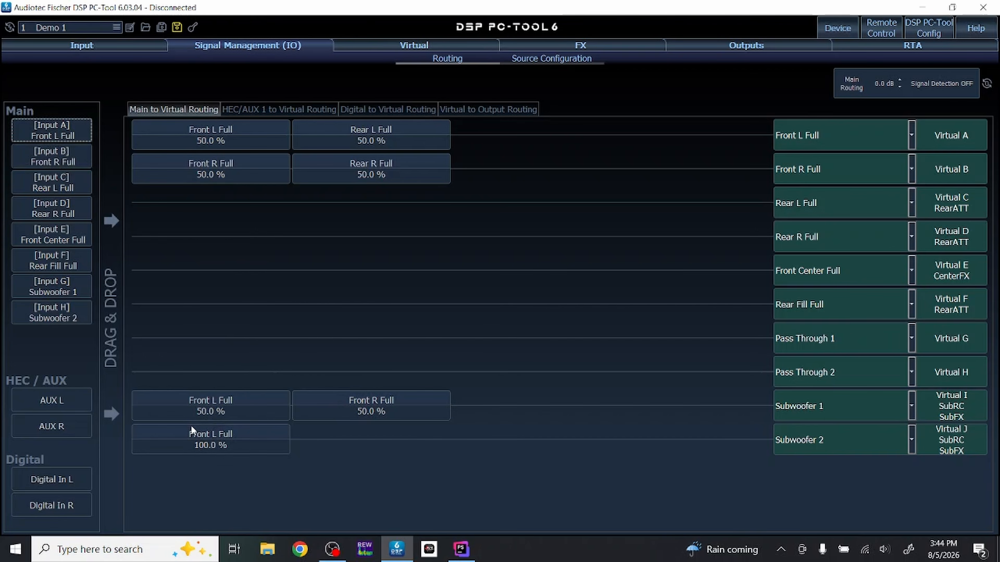
pyautogui.moveTo(40, 165); pyautogui.dragTo(339, 457)
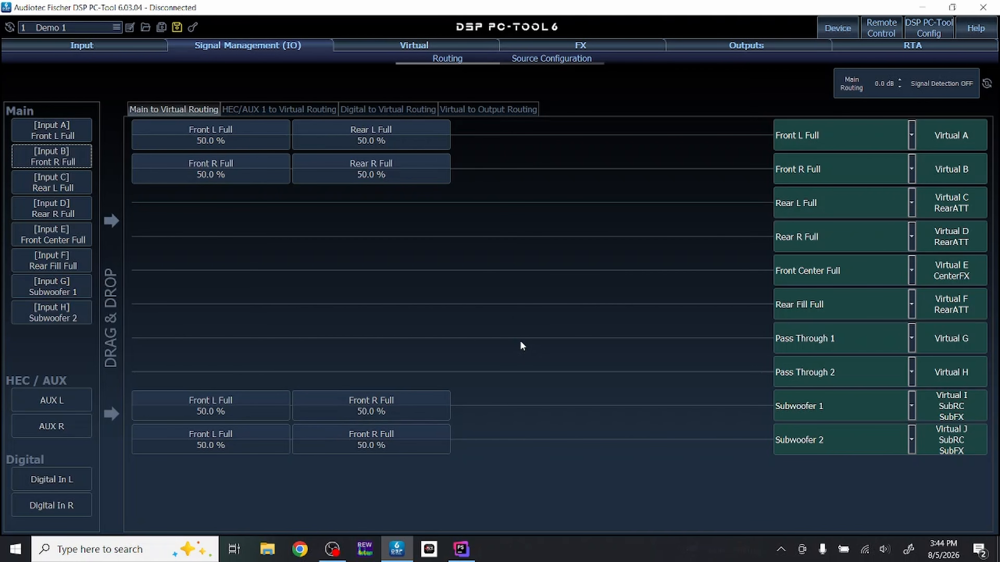
# - Remove Rear L Full from the Virtual A row and Rear R Full from the Virtual B row
pyautogui.click(52, 203)
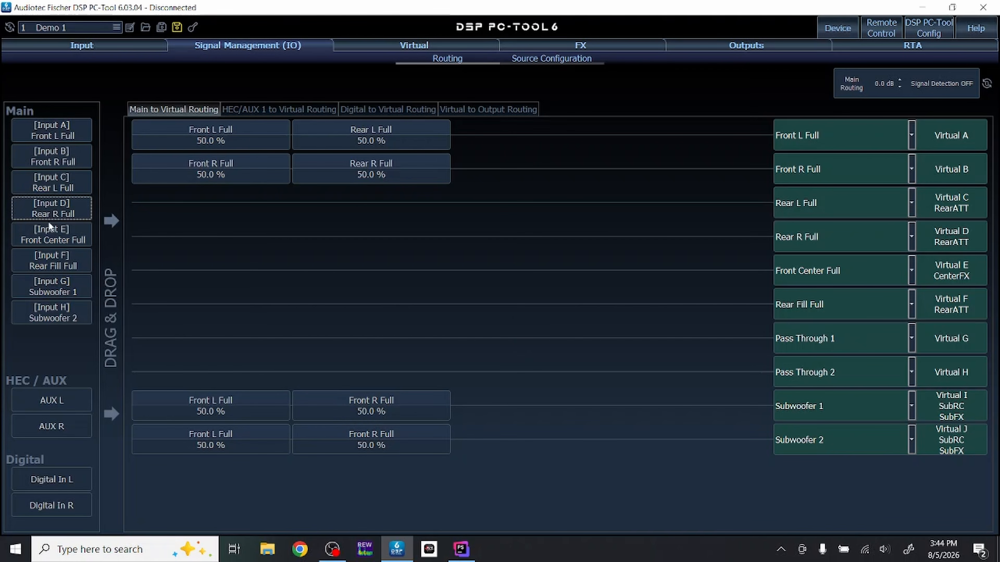
pyautogui.click(49, 233)
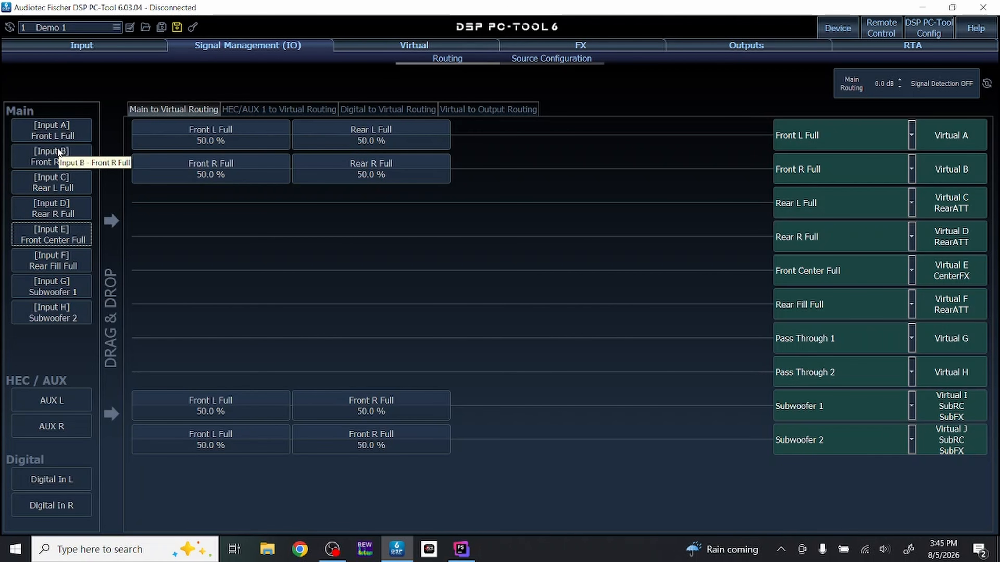
pyautogui.rightClick(380, 137)
pyautogui.rightClick(386, 170)
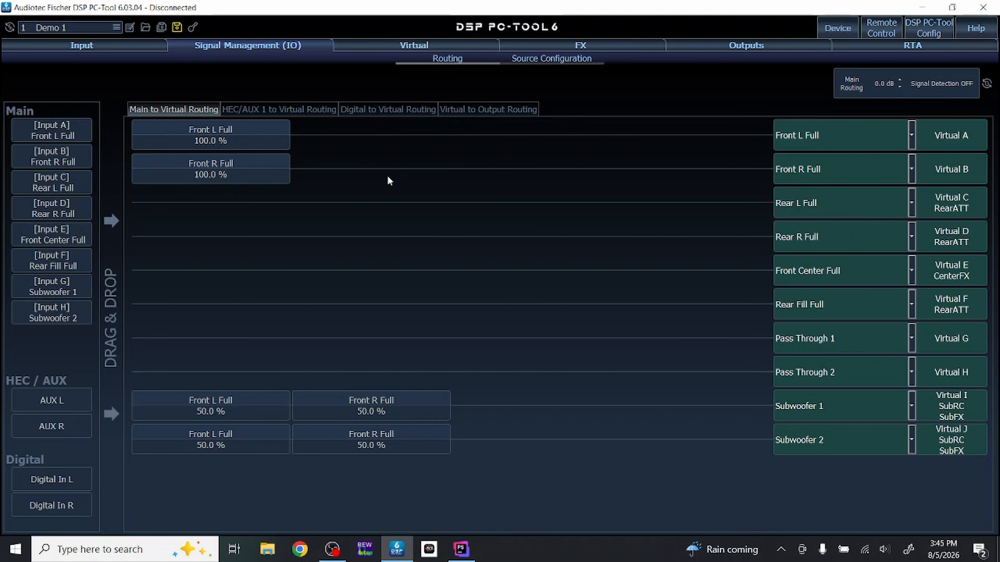
# - Remove Front R Full from both subwoofer rows and Front L Full from the Virtual I row
pyautogui.rightClick(420, 399)
pyautogui.rightClick(410, 434)
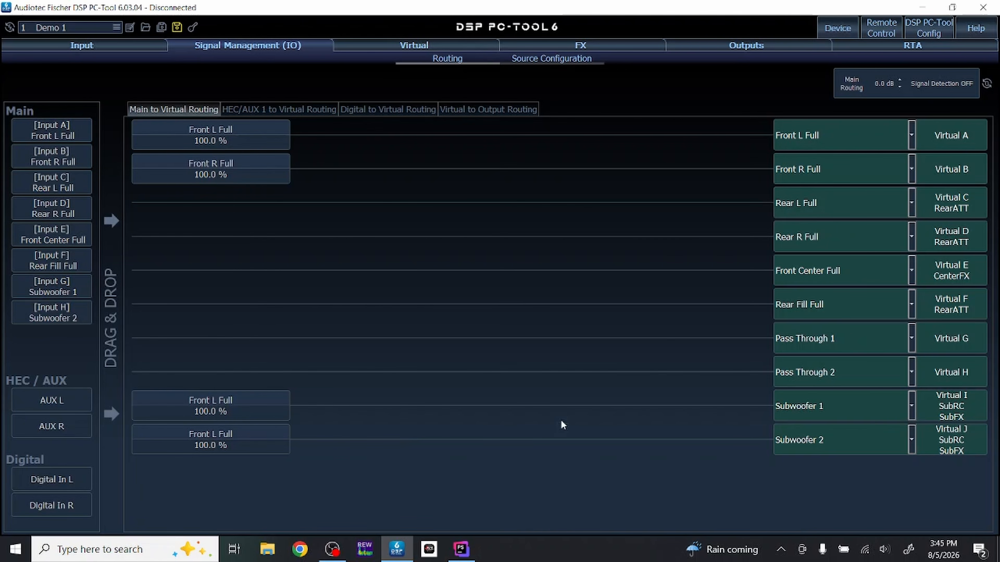
pyautogui.rightClick(265, 411)
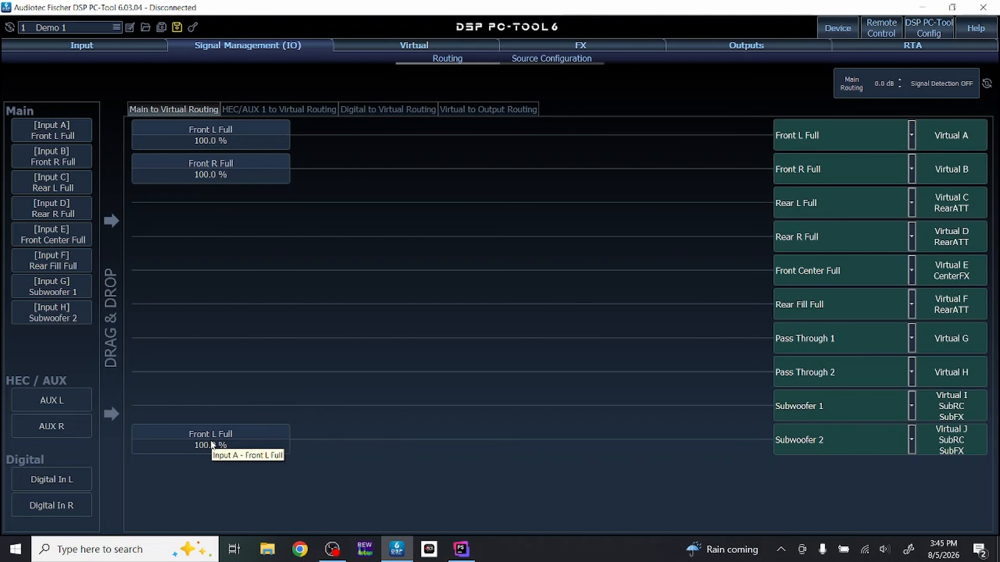
# - Add Front R Full back to Virtual J, and Front L Full and Front R Full back to Virtual I
pyautogui.moveTo(58, 150); pyautogui.dragTo(353, 438)
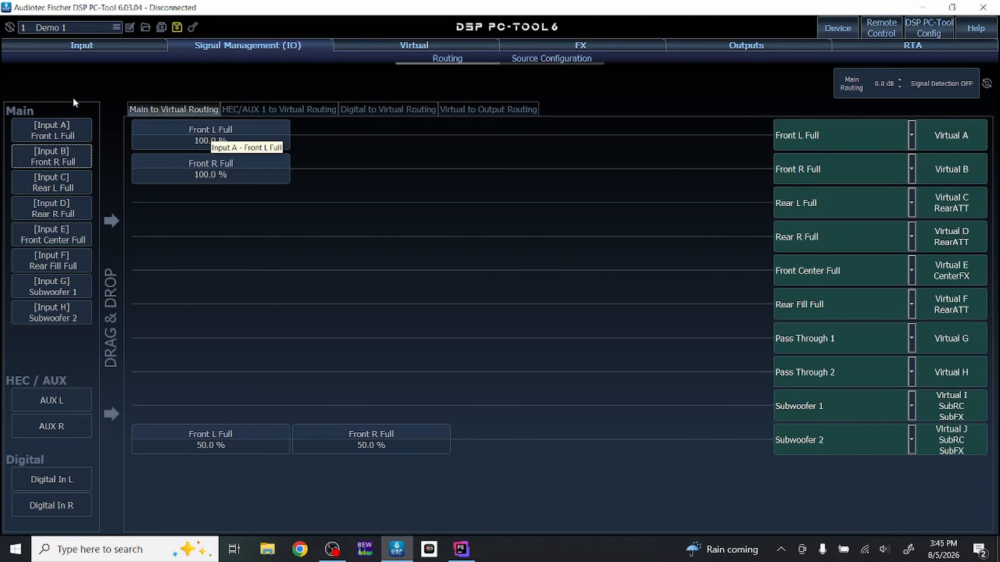
pyautogui.moveTo(46, 128); pyautogui.dragTo(168, 400)
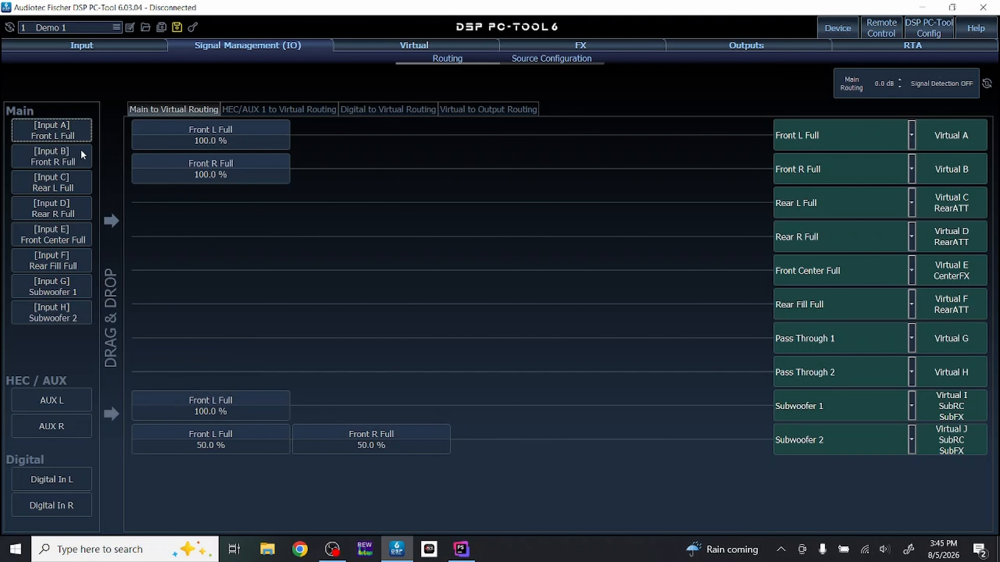
pyautogui.moveTo(82, 153); pyautogui.dragTo(345, 396)
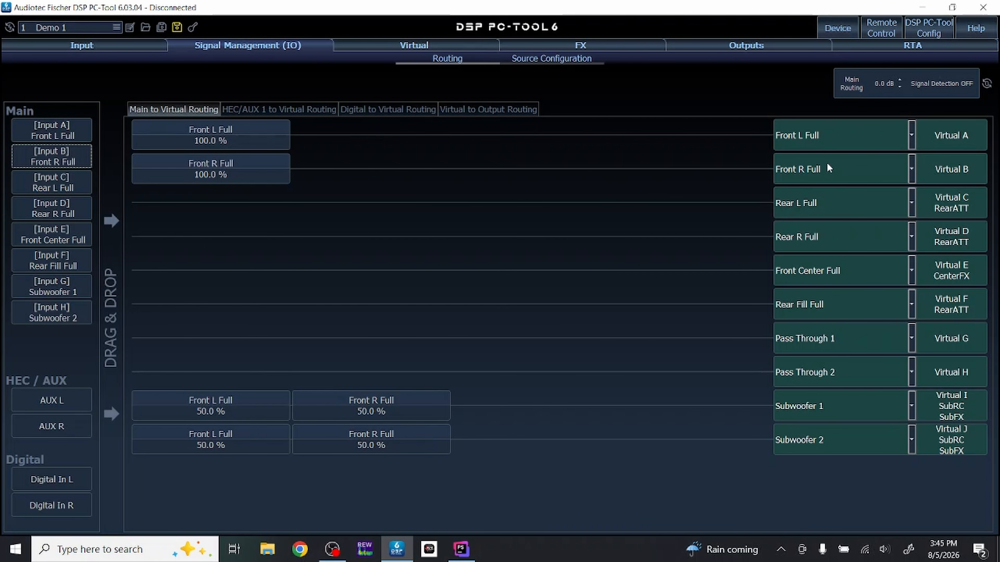
# - Assign the channel name Front L Full to Virtual A and Front R Full to Virtual B
pyautogui.click(230, 131)
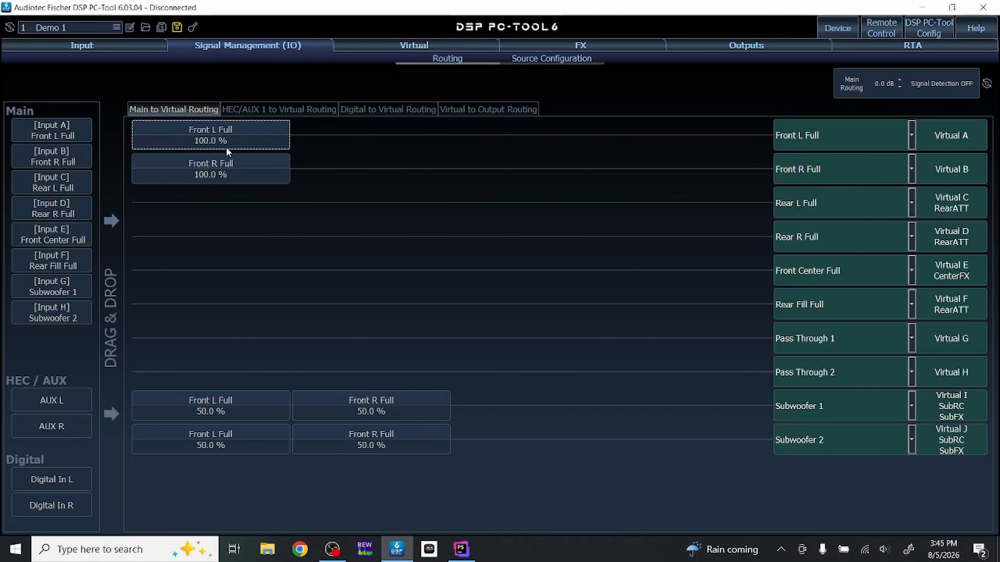
pyautogui.click(221, 166)
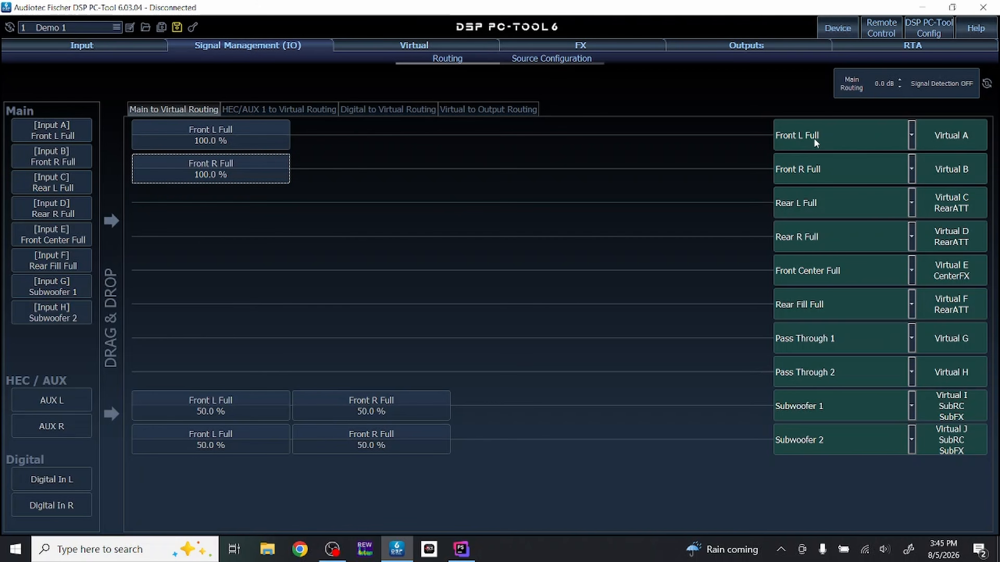
pyautogui.click(846, 137)
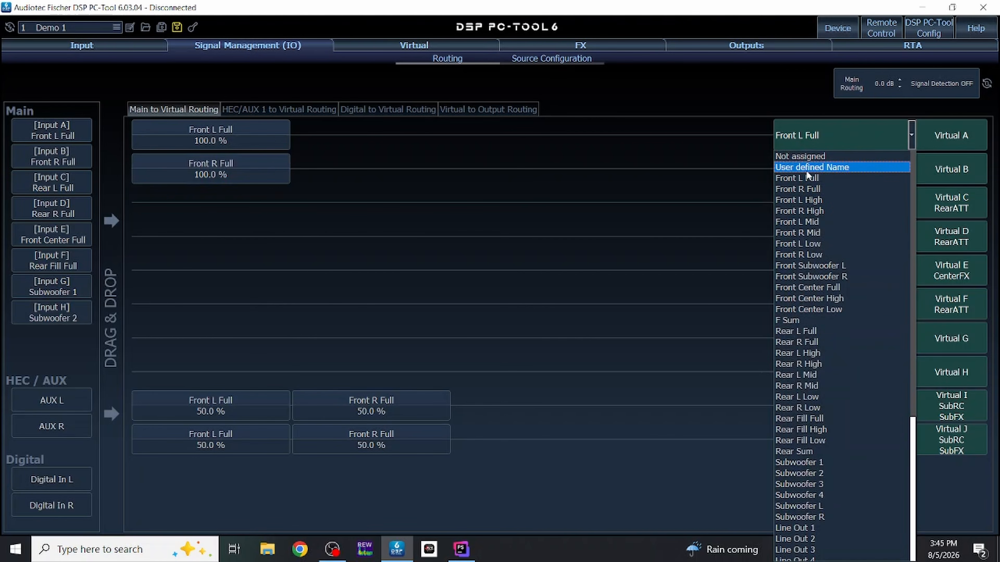
pyautogui.click(801, 178)
pyautogui.click(827, 172)
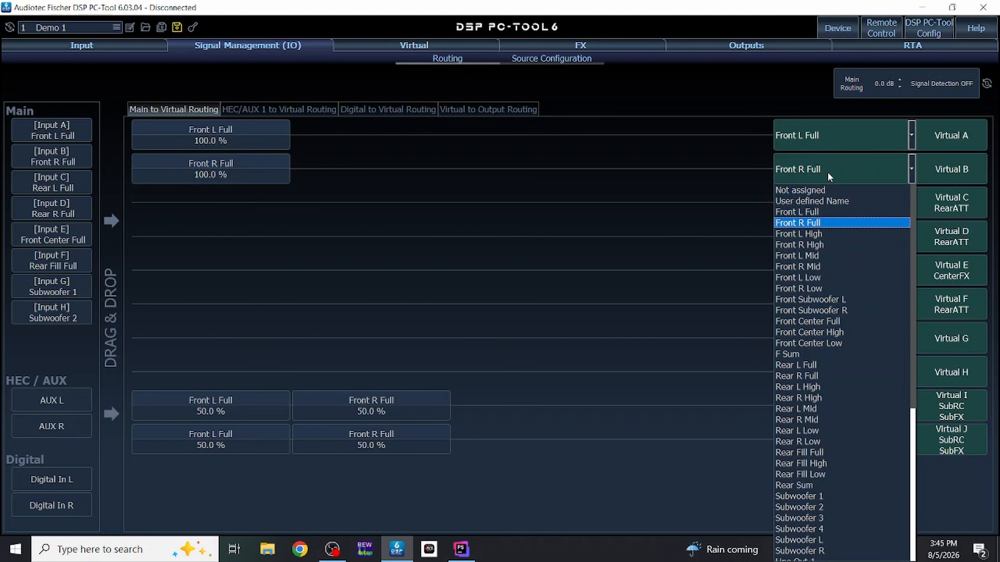
pyautogui.click(819, 223)
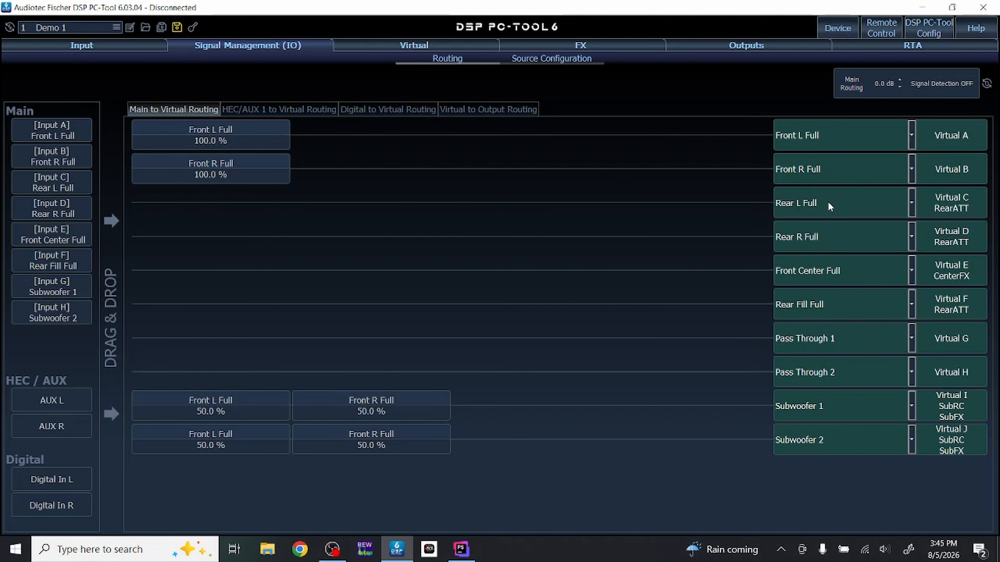
# - Set the unused virtual channels C, D, E and F to Not assigned
pyautogui.click(830, 207)
pyautogui.click(819, 222)
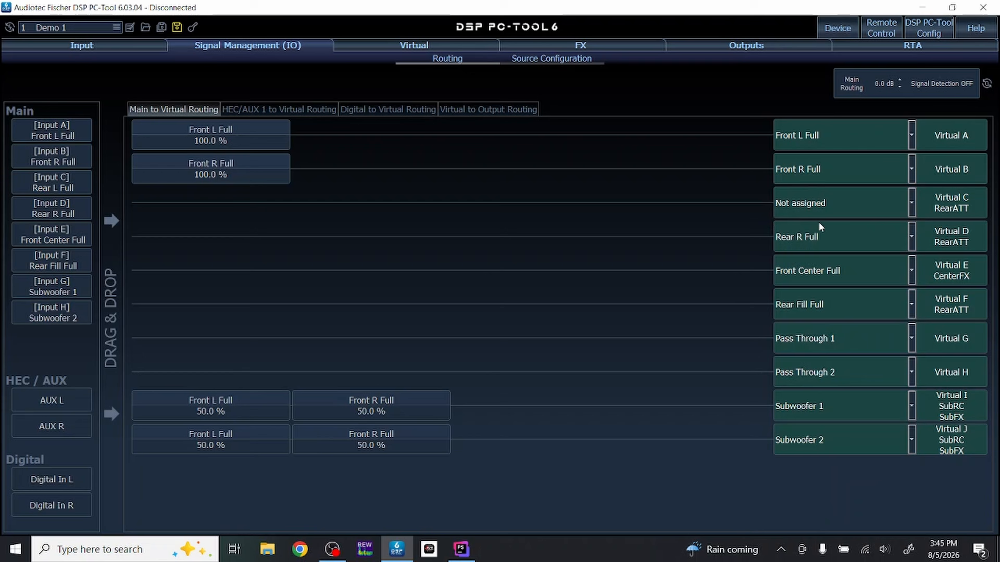
pyautogui.click(814, 237)
pyautogui.click(814, 258)
pyautogui.click(819, 271)
pyautogui.click(814, 292)
pyautogui.click(795, 307)
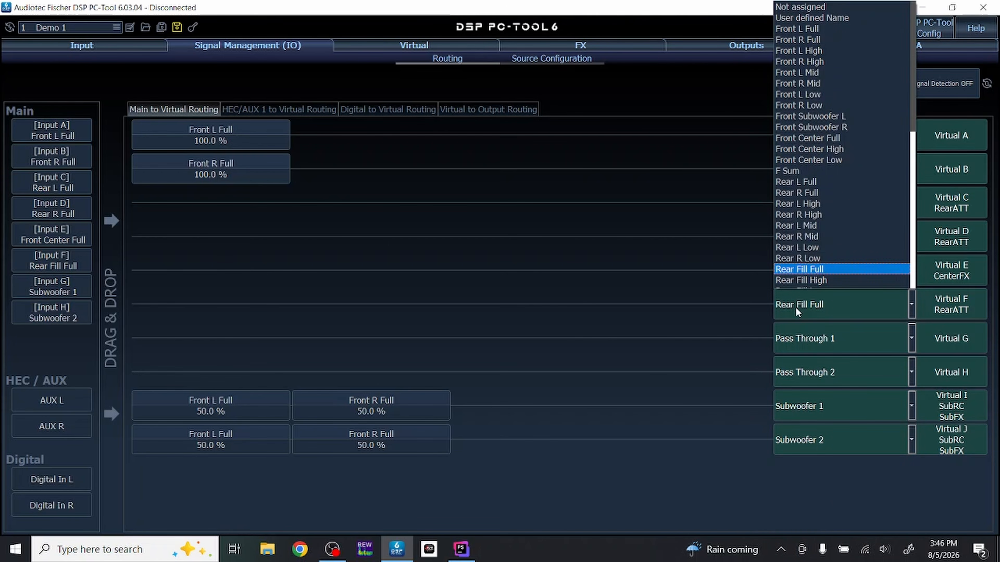
pyautogui.click(825, 7)
# - Set the Pass Through channels Virtual G and Virtual H to Not assigned
pyautogui.click(819, 344)
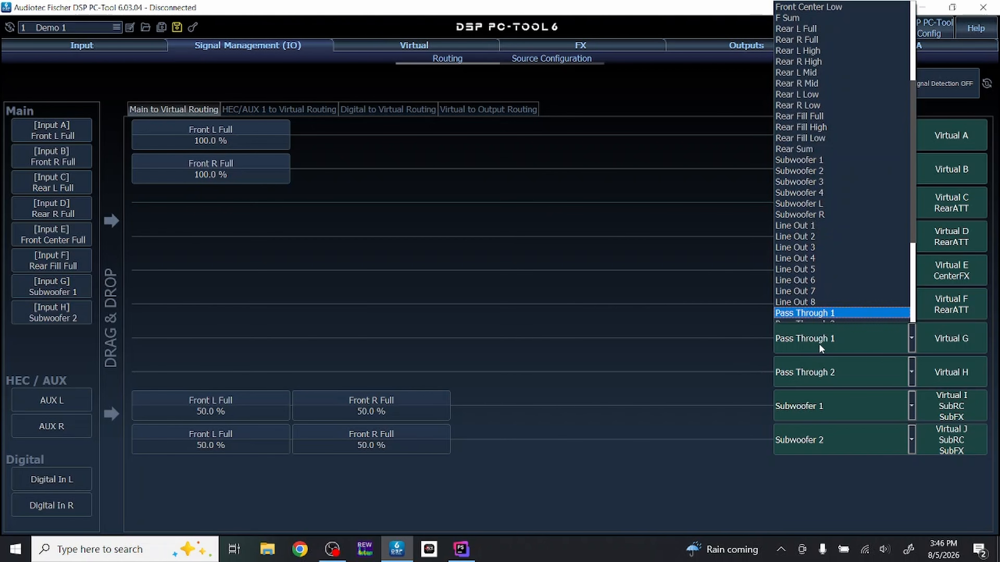
pyautogui.scroll(5, 817, 32)
pyautogui.click(817, 11)
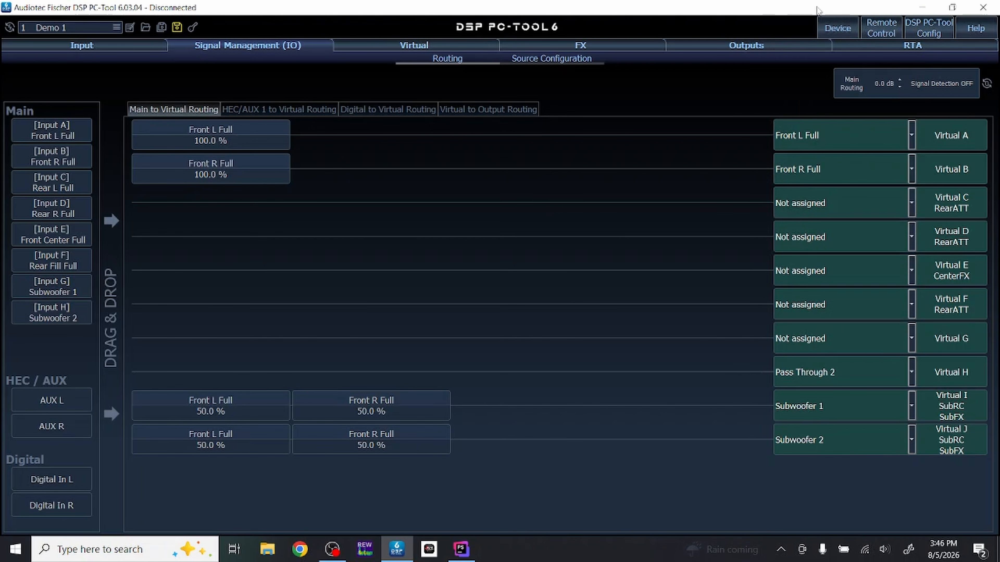
pyautogui.click(806, 371)
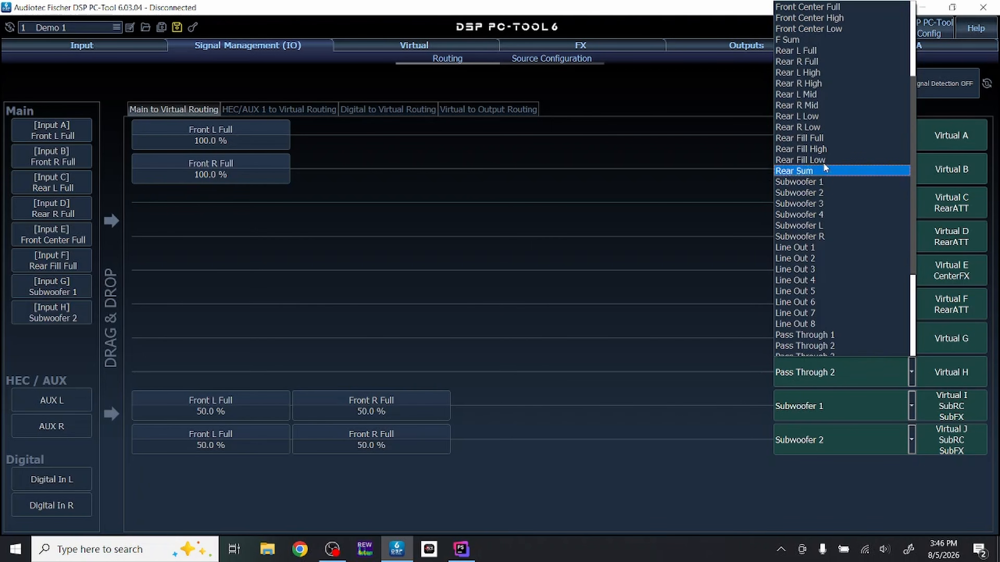
pyautogui.scroll(4, 823, 163)
pyautogui.click(804, 10)
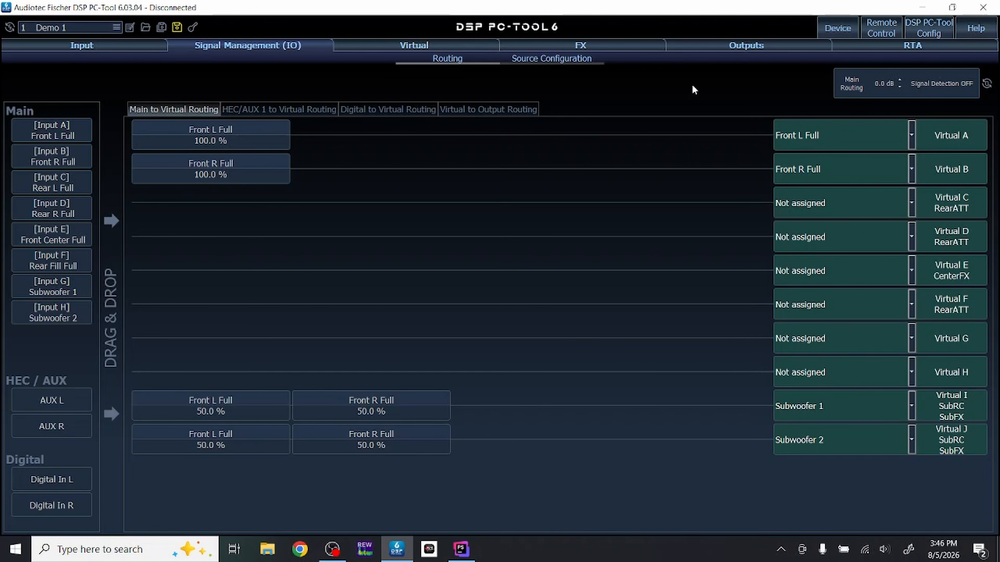
# - Check the output channel settings and the main-to-virtual routing, ending on the Virtual to Output Routing
pyautogui.click(742, 45)
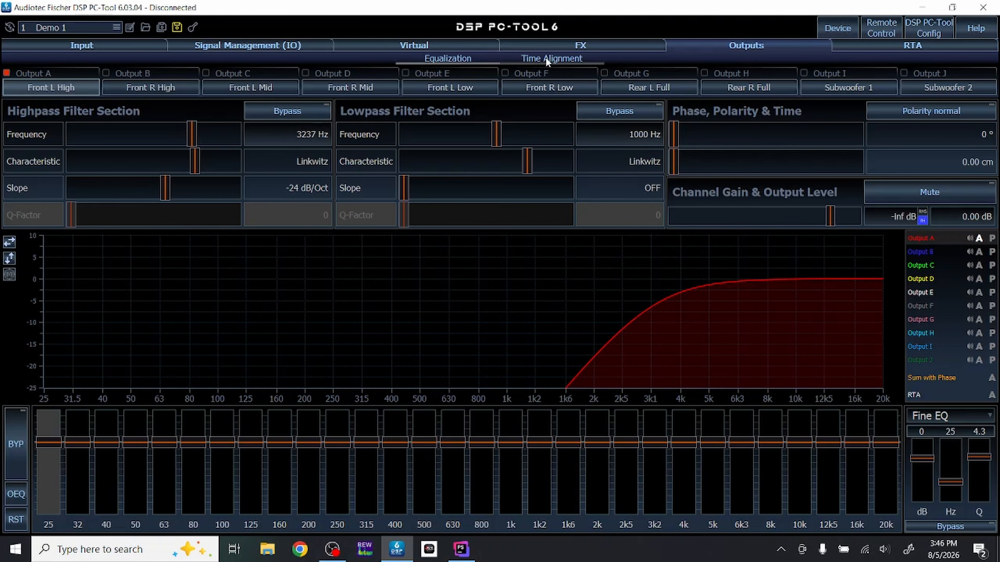
pyautogui.click(228, 52)
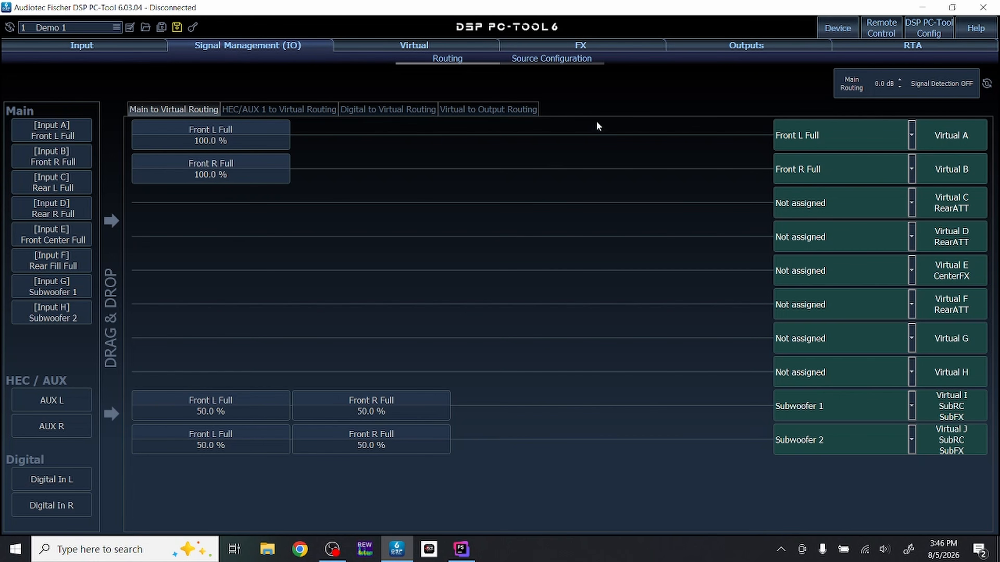
pyautogui.click(477, 111)
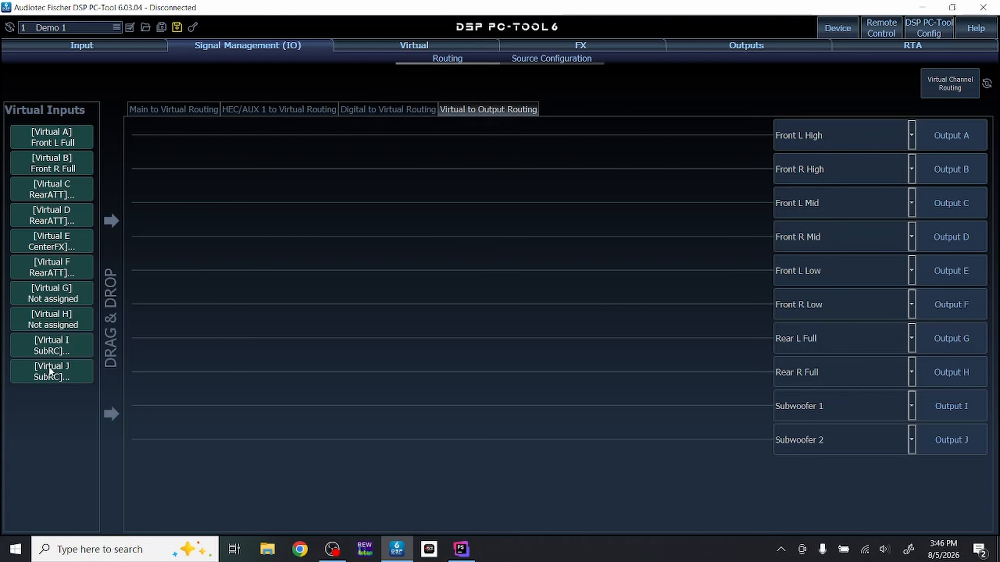
pyautogui.click(186, 109)
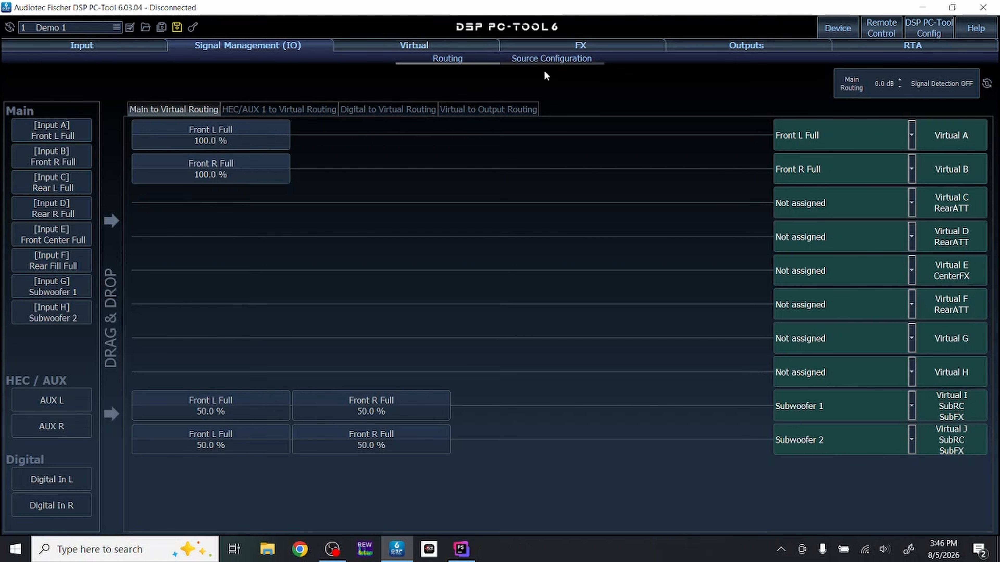
pyautogui.click(491, 109)
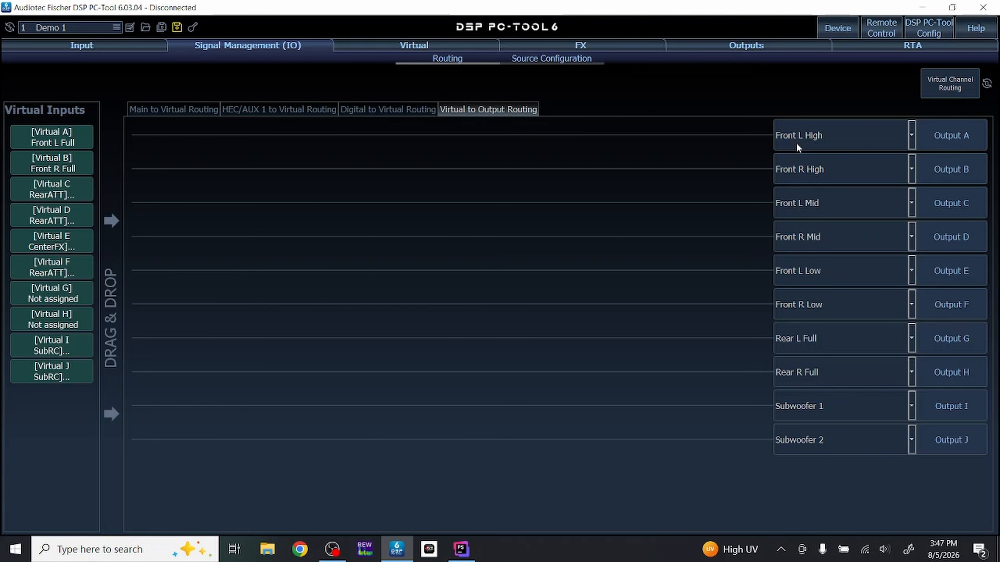
# - Route Virtual A (Front L Full) to Outputs A, C and E, and Virtual B (Front R Full) to Outputs B, D and F
pyautogui.moveTo(54, 142); pyautogui.dragTo(165, 135)
pyautogui.moveTo(84, 158); pyautogui.dragTo(211, 179)
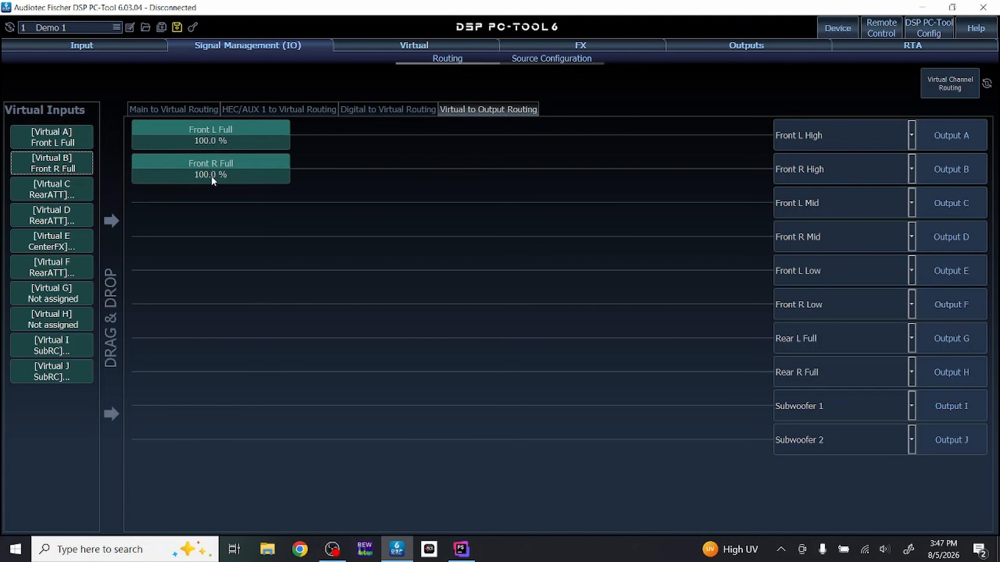
pyautogui.moveTo(66, 138); pyautogui.dragTo(230, 212)
pyautogui.moveTo(81, 172); pyautogui.dragTo(215, 230)
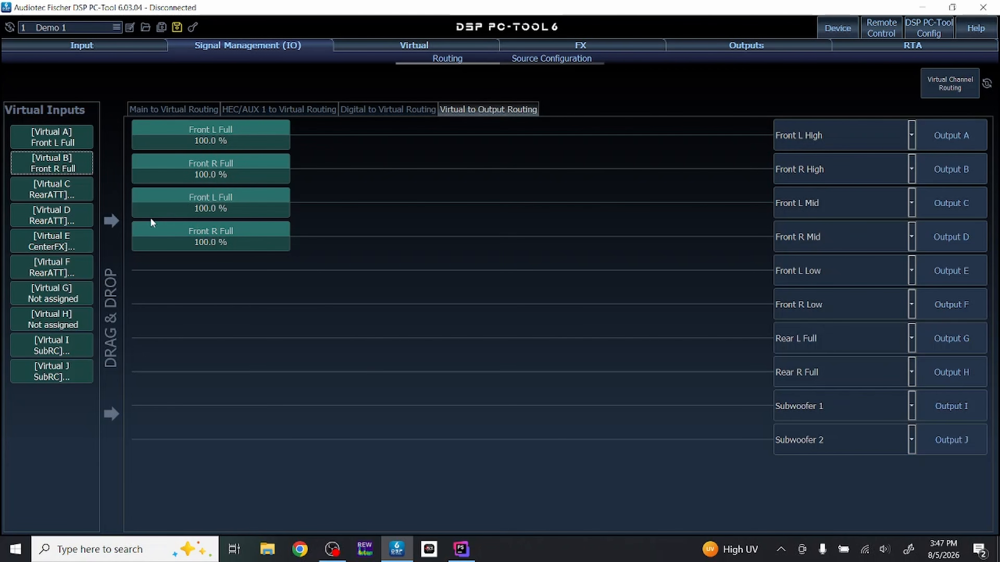
pyautogui.moveTo(54, 135); pyautogui.dragTo(190, 273)
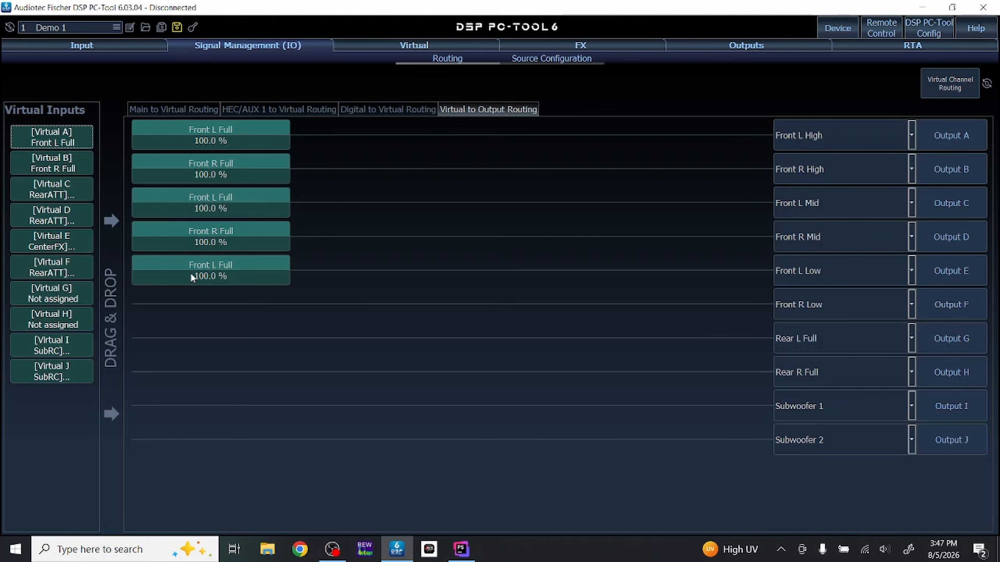
pyautogui.moveTo(38, 159); pyautogui.dragTo(177, 297)
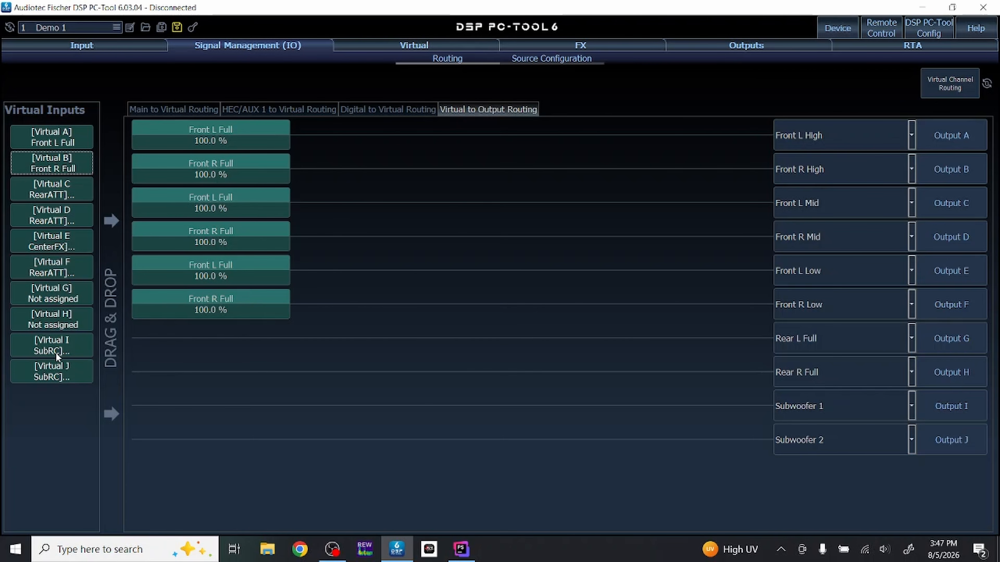
# - Route Virtual I to Output I (Subwoofer 1) and Virtual J to Output J (Subwoofer 2), comparing with the main-to-virtual routing
pyautogui.click(185, 108)
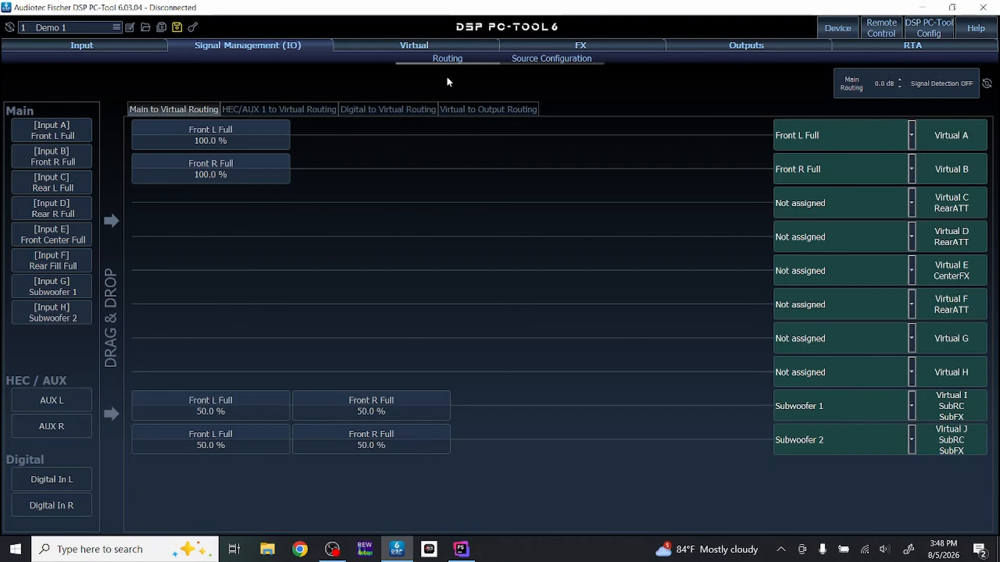
pyautogui.click(483, 113)
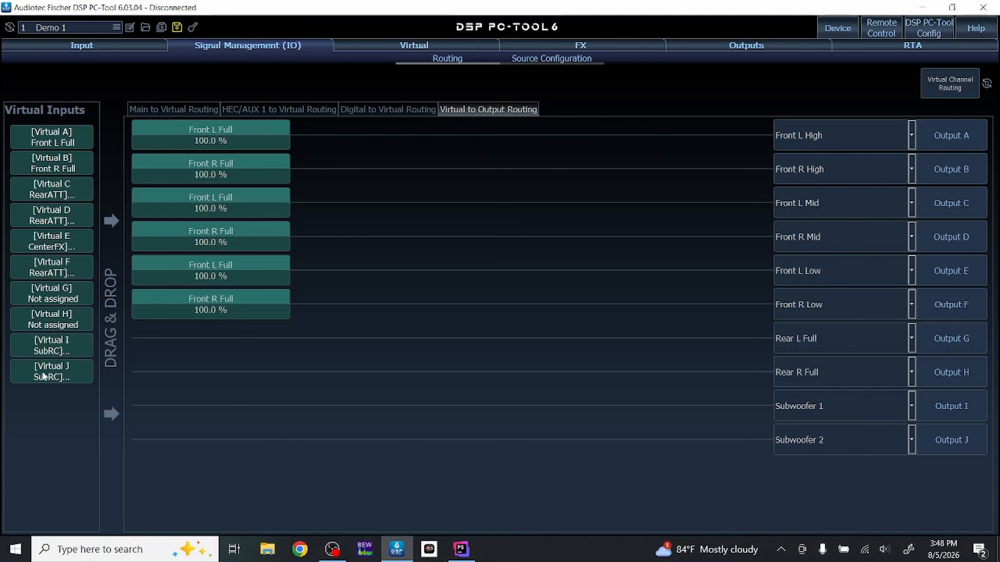
pyautogui.moveTo(43, 376); pyautogui.dragTo(168, 438)
pyautogui.moveTo(29, 338); pyautogui.dragTo(191, 402)
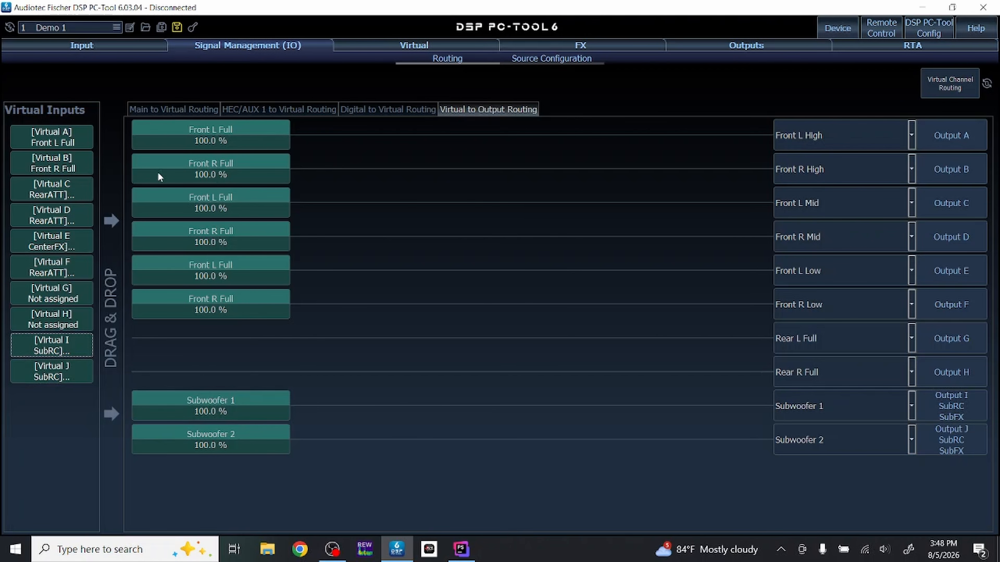
pyautogui.click(174, 109)
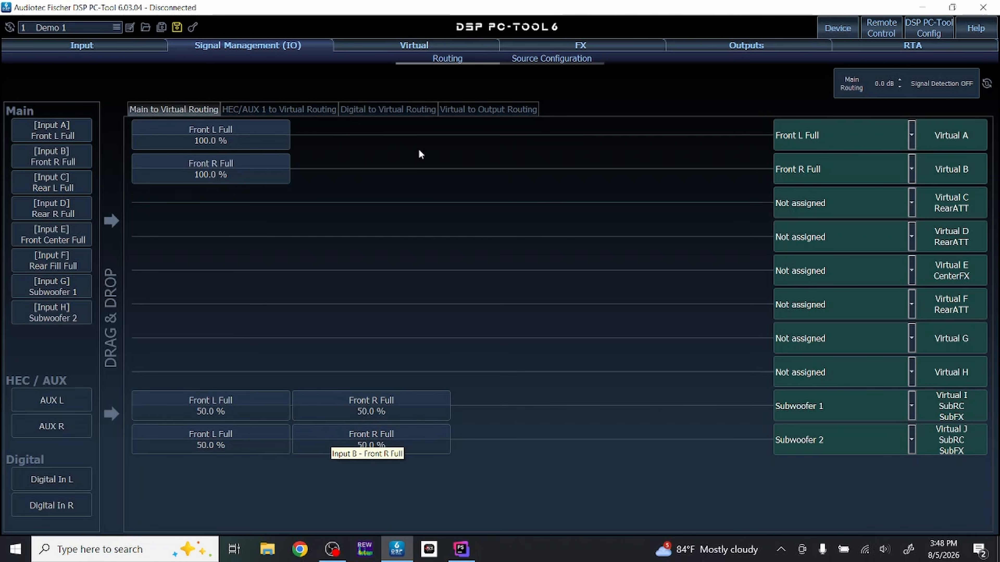
pyautogui.click(512, 111)
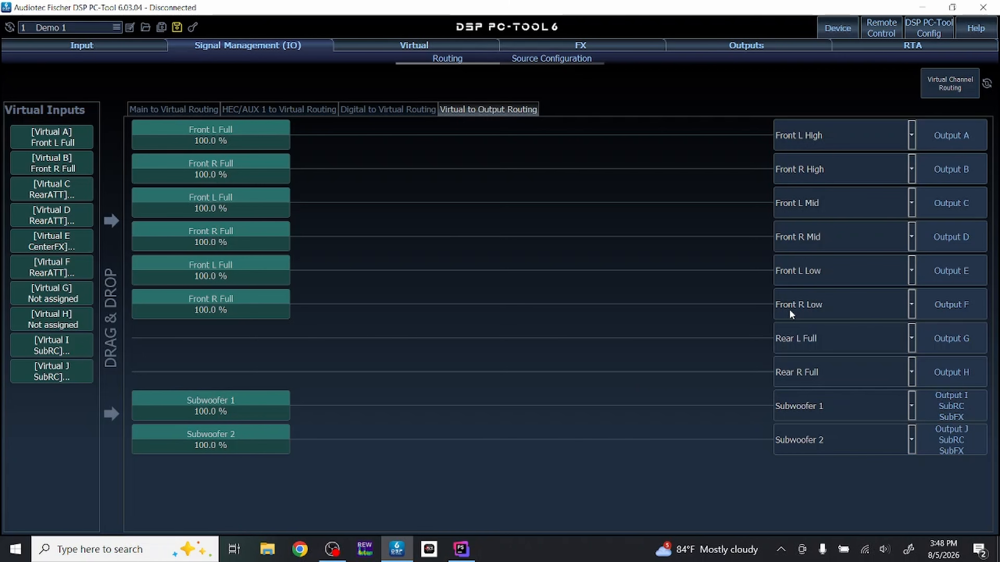
# - Reassign Output A as Front L High and load its preset highpass/lowpass filters, having the choice remembered
pyautogui.click(838, 145)
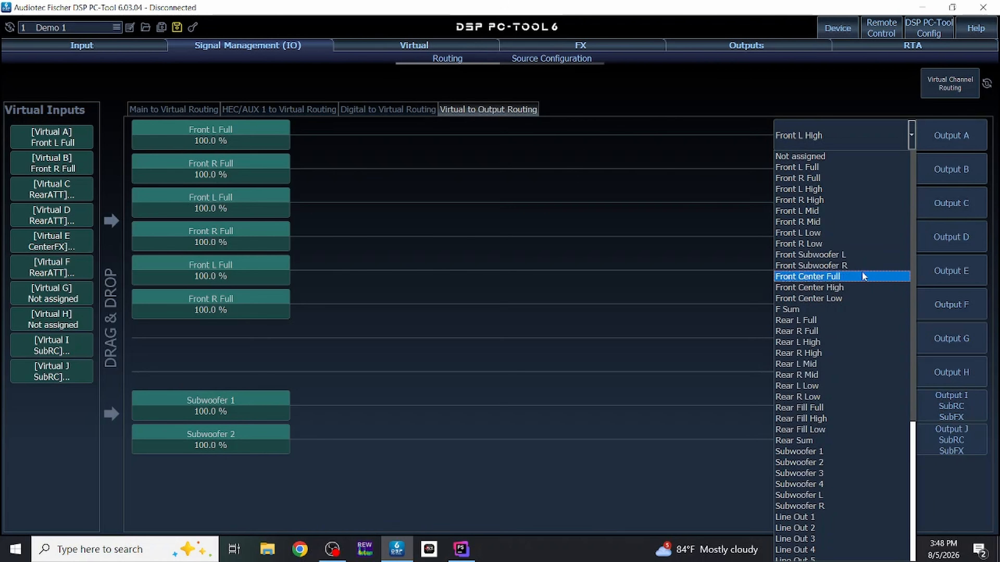
pyautogui.click(833, 190)
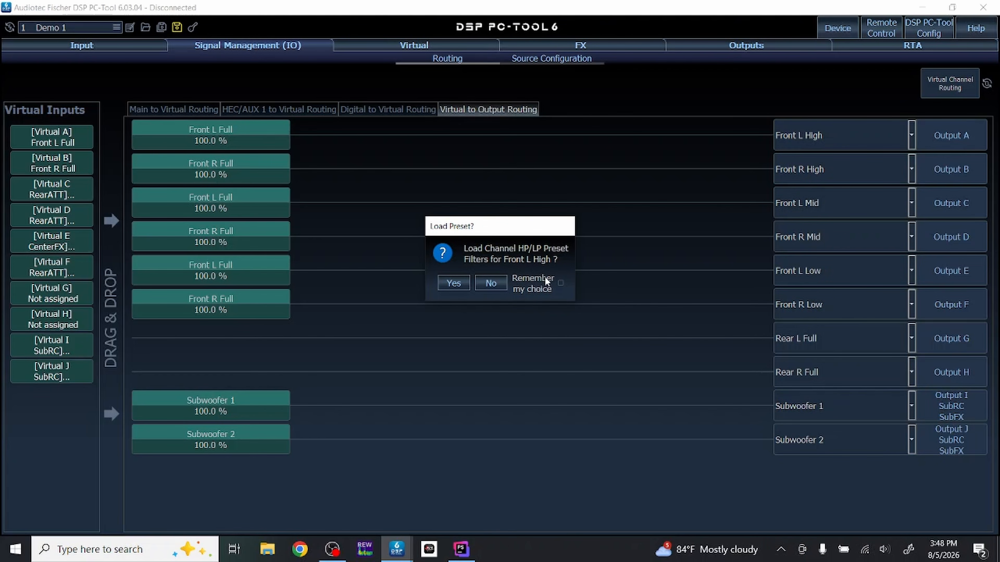
pyautogui.click(560, 284)
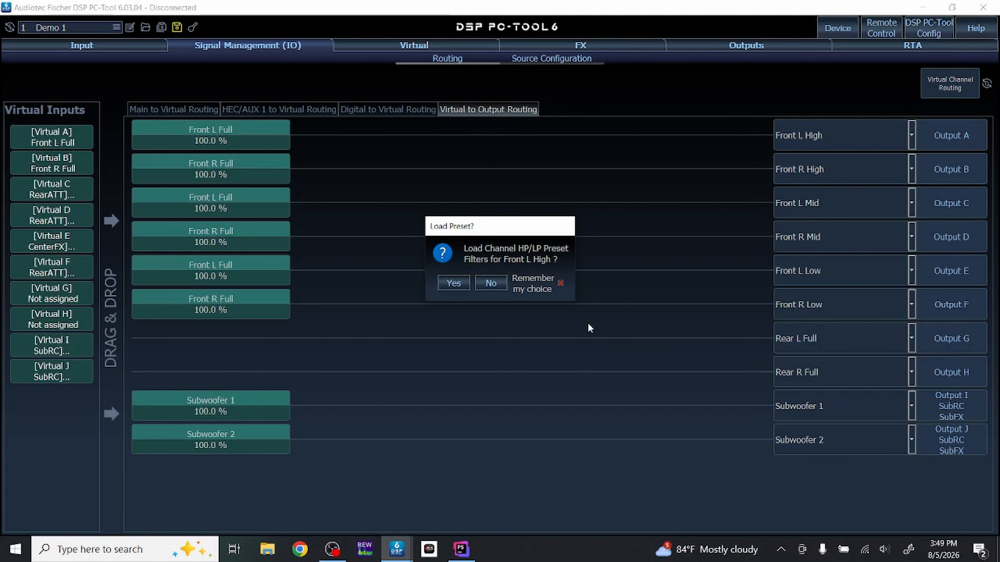
pyautogui.click(449, 285)
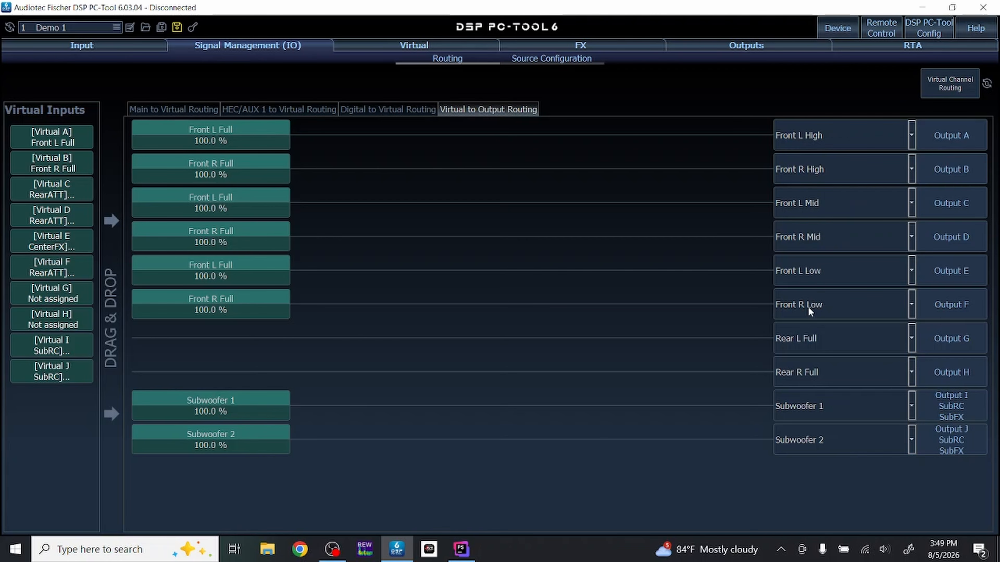
# - Set the unused Outputs G and H to Not assigned
pyautogui.click(814, 342)
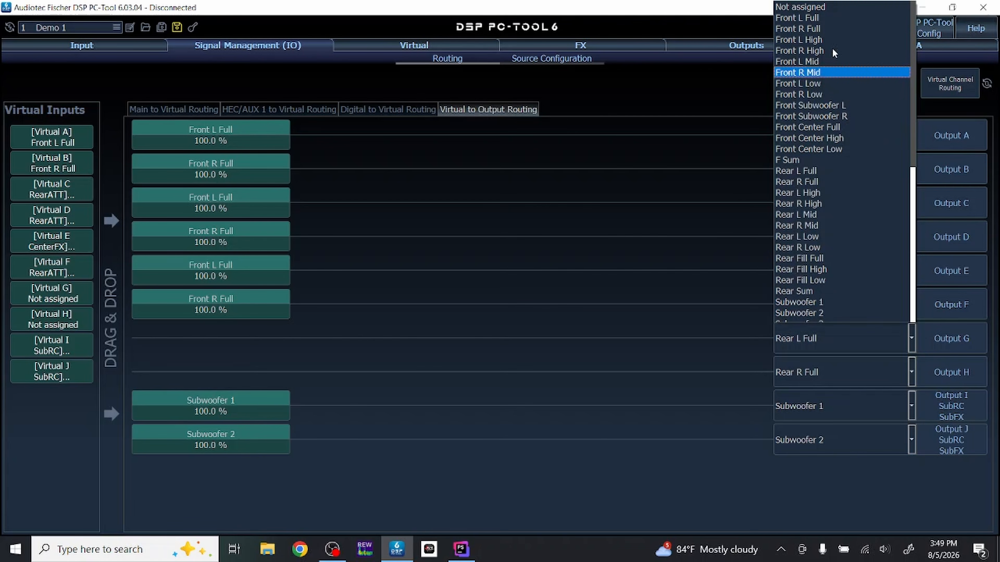
pyautogui.click(827, 7)
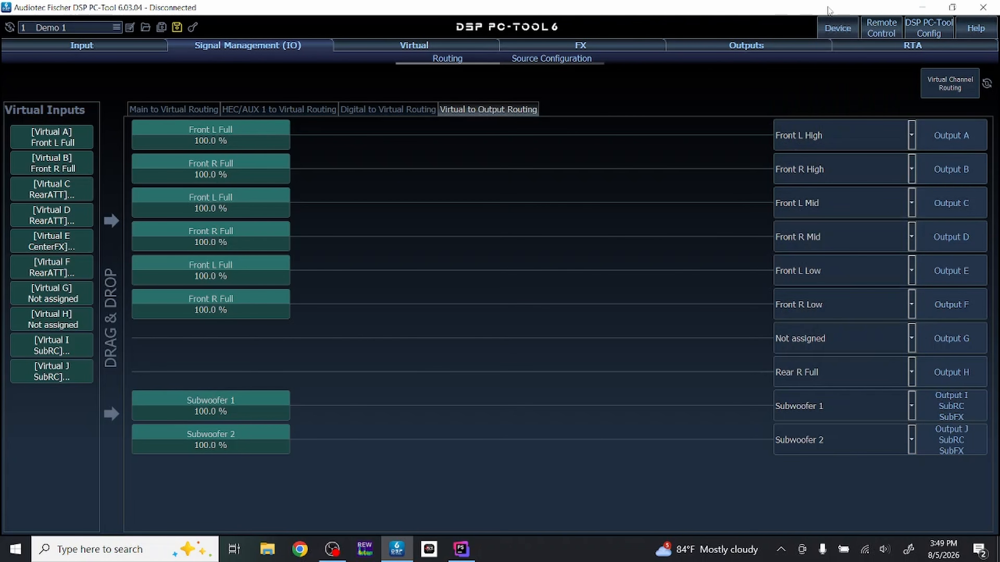
pyautogui.click(793, 372)
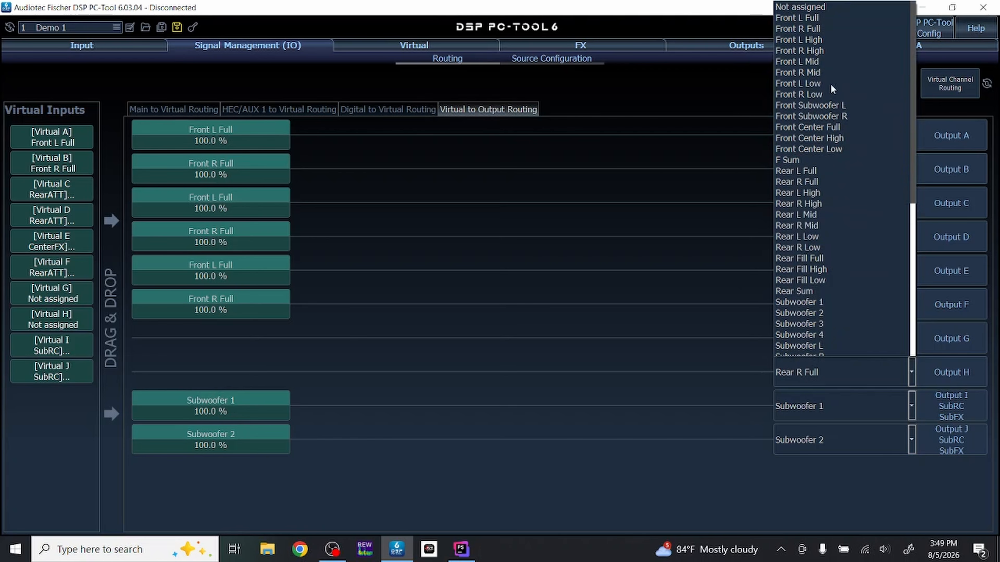
pyautogui.click(819, 8)
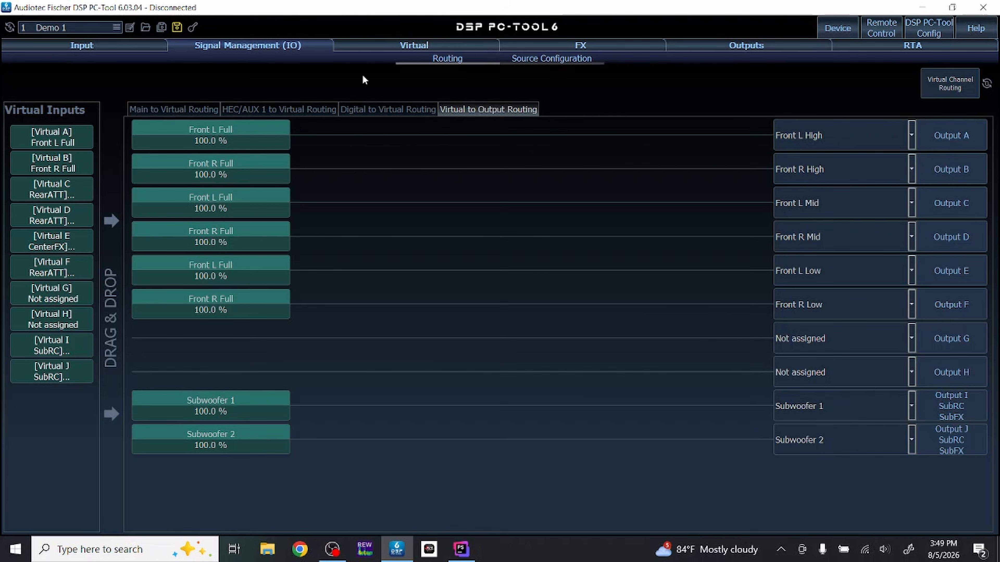
# - Examine the highpass and lowpass filter settings of the high, mid, low and subwoofer output channels
pyautogui.click(760, 46)
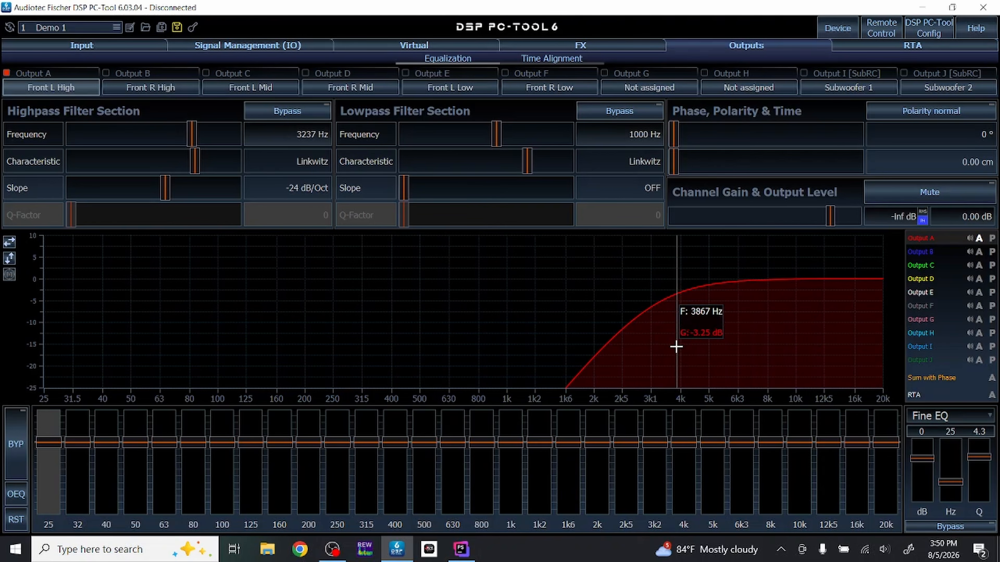
pyautogui.click(145, 85)
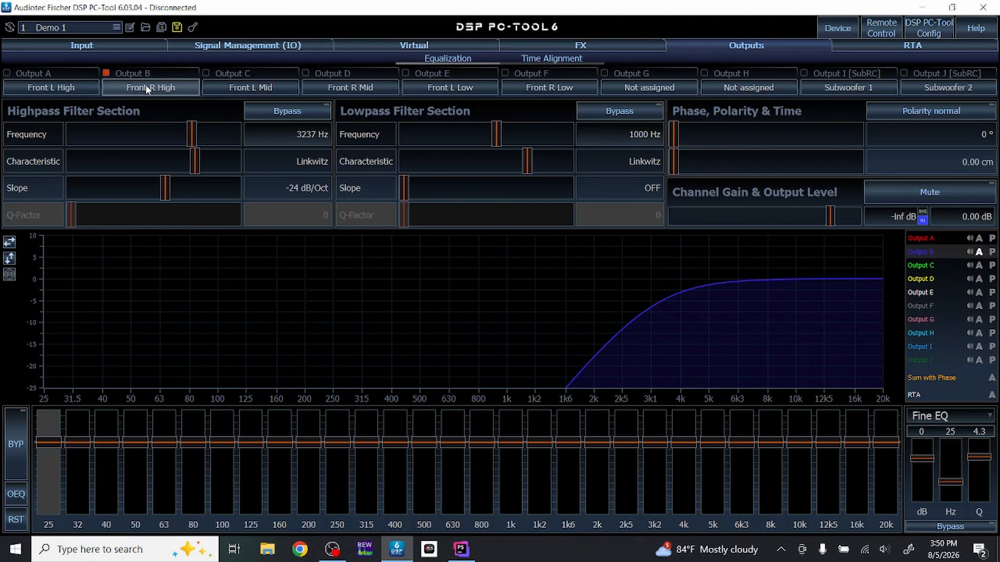
pyautogui.click(240, 86)
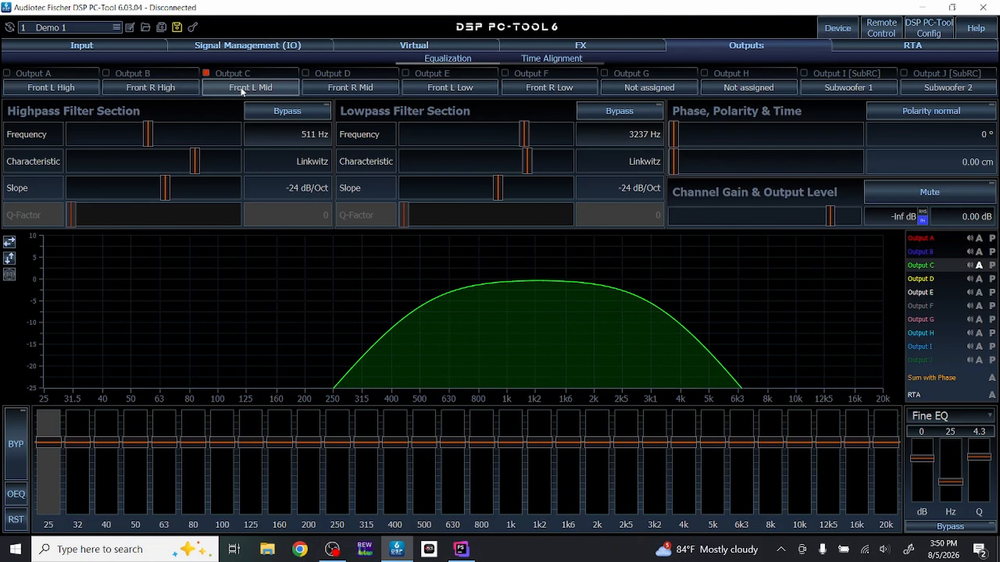
pyautogui.click(347, 89)
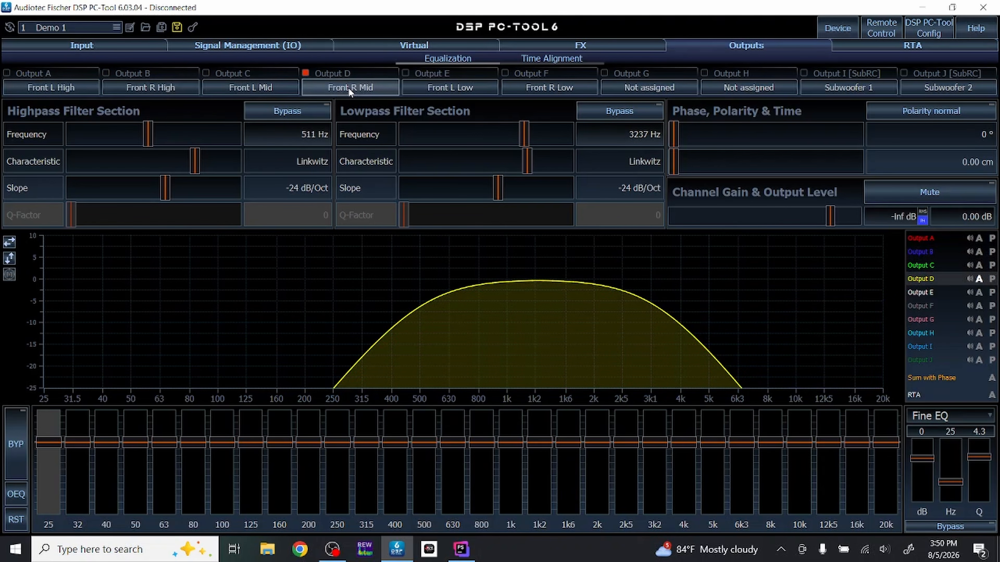
pyautogui.click(445, 87)
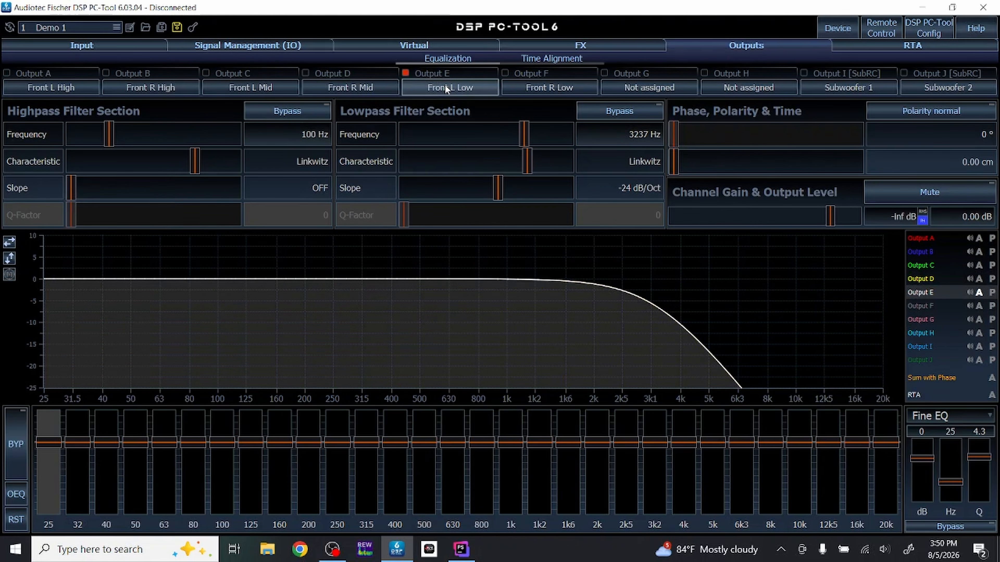
pyautogui.click(558, 91)
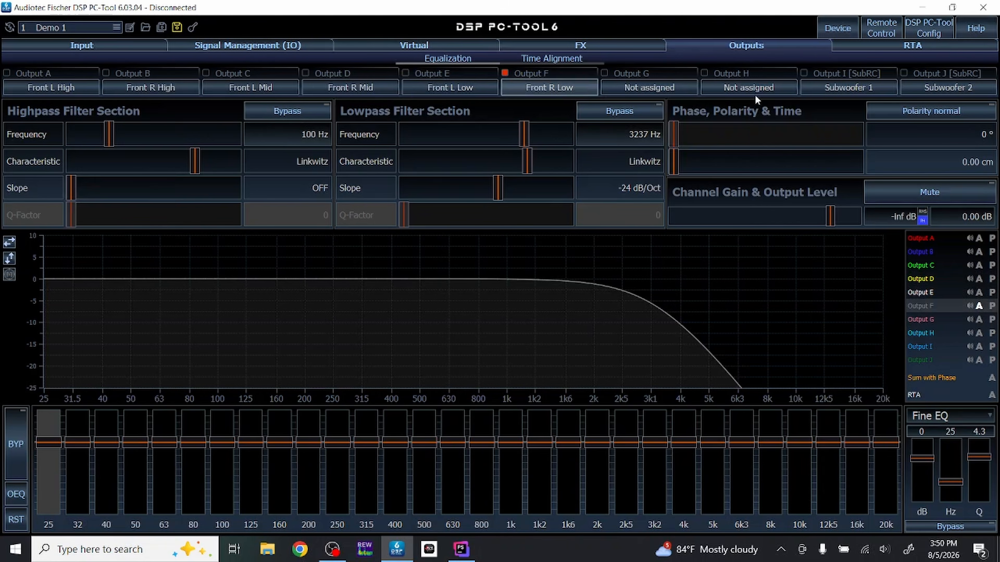
pyautogui.click(826, 84)
pyautogui.click(942, 84)
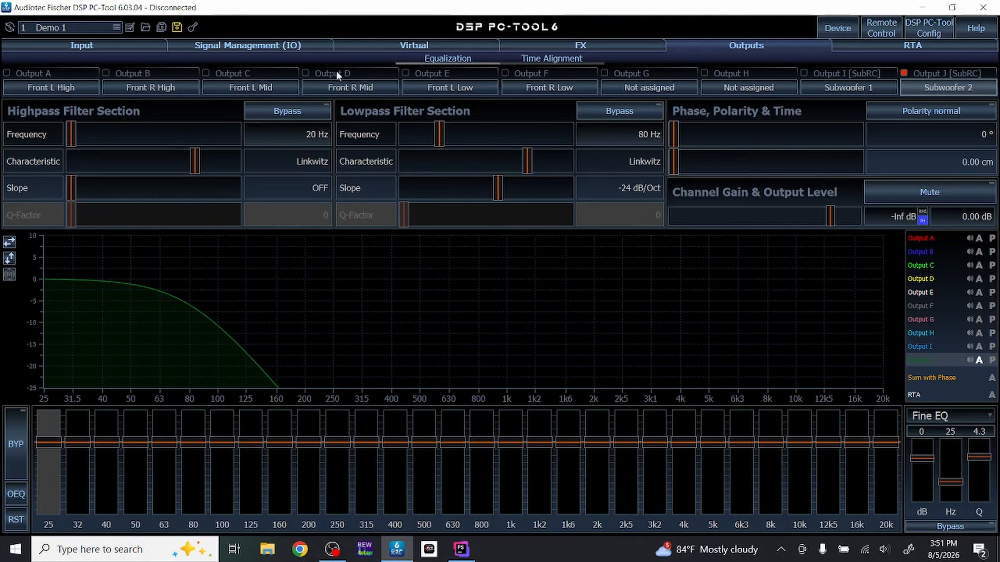
# - Remove the Front L Full and Front R Full inputs from Virtual I and Virtual J in the main-to-virtual routing
pyautogui.click(258, 45)
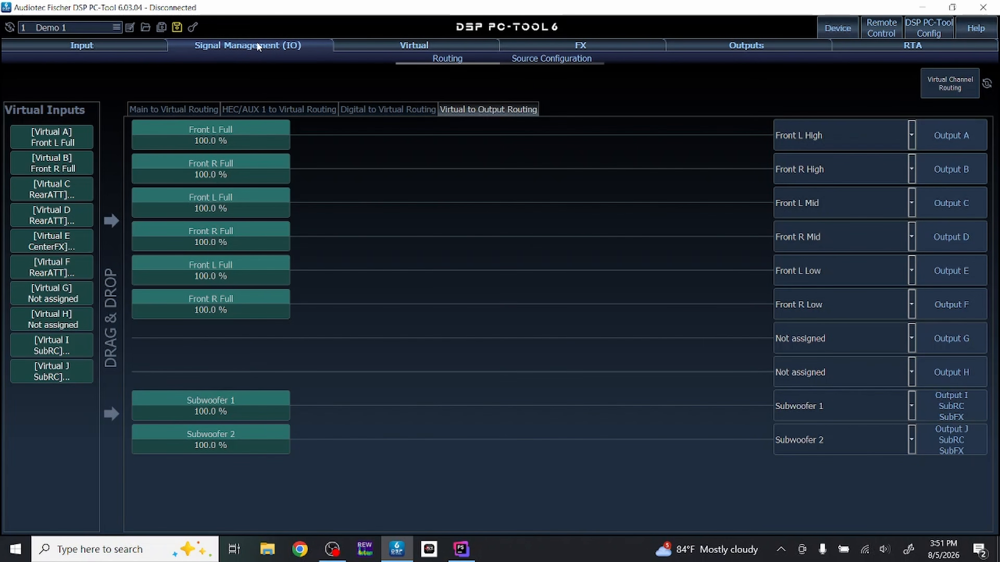
pyautogui.click(168, 108)
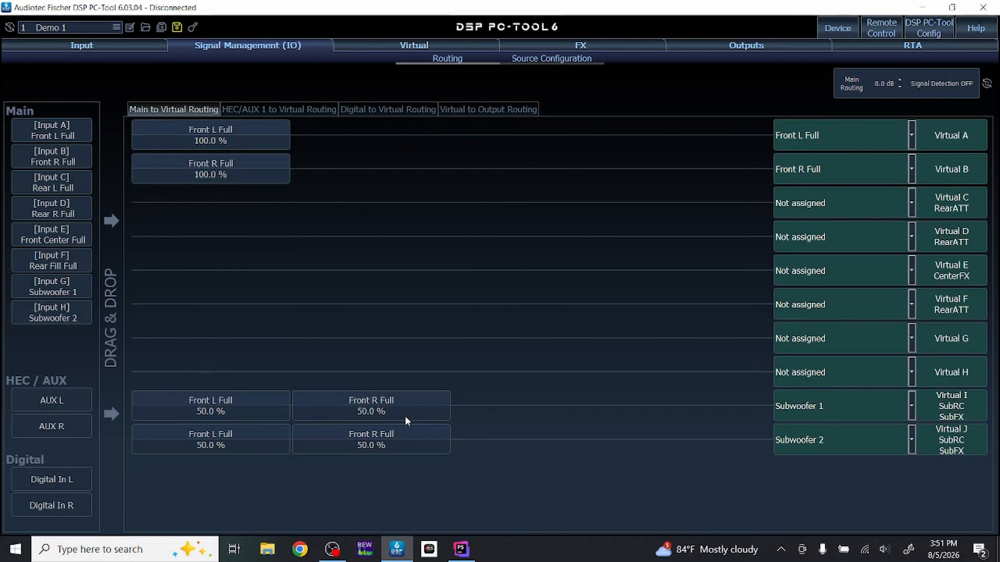
pyautogui.rightClick(199, 410)
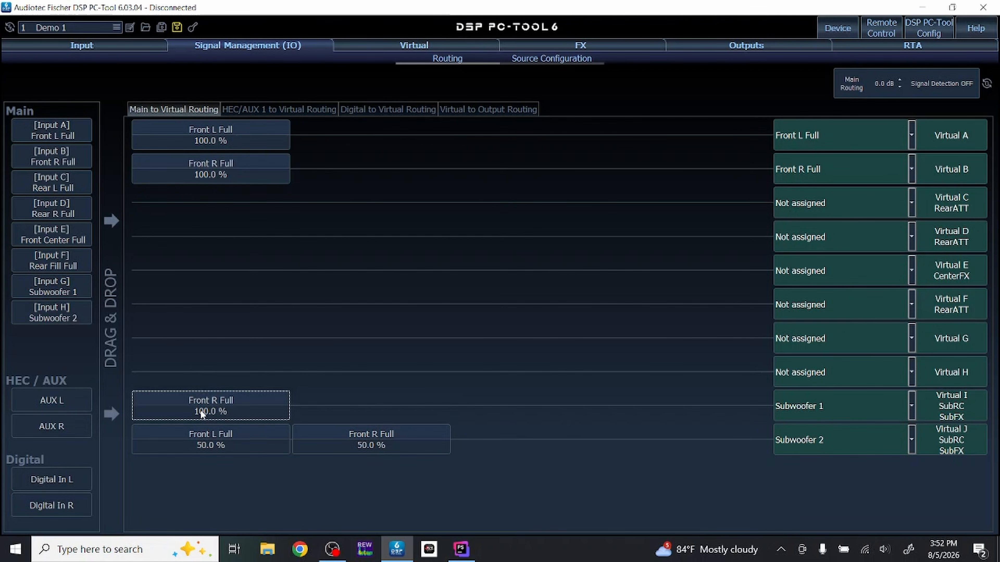
pyautogui.rightClick(198, 424)
pyautogui.rightClick(195, 415)
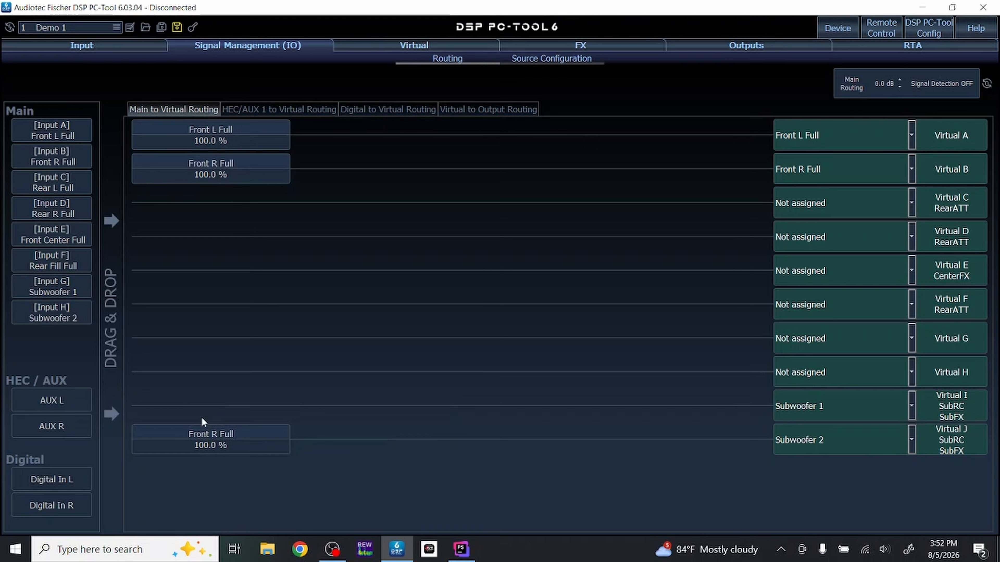
pyautogui.rightClick(204, 434)
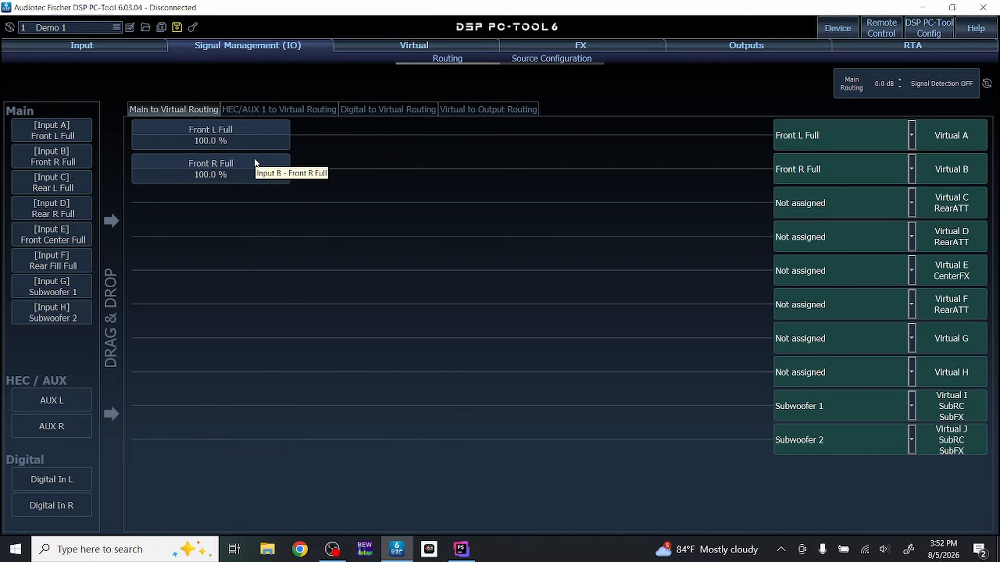
# - Route AUX L to Virtual A and AUX R to Virtual B in the HEC/AUX 1 to virtual routing
pyautogui.click(270, 111)
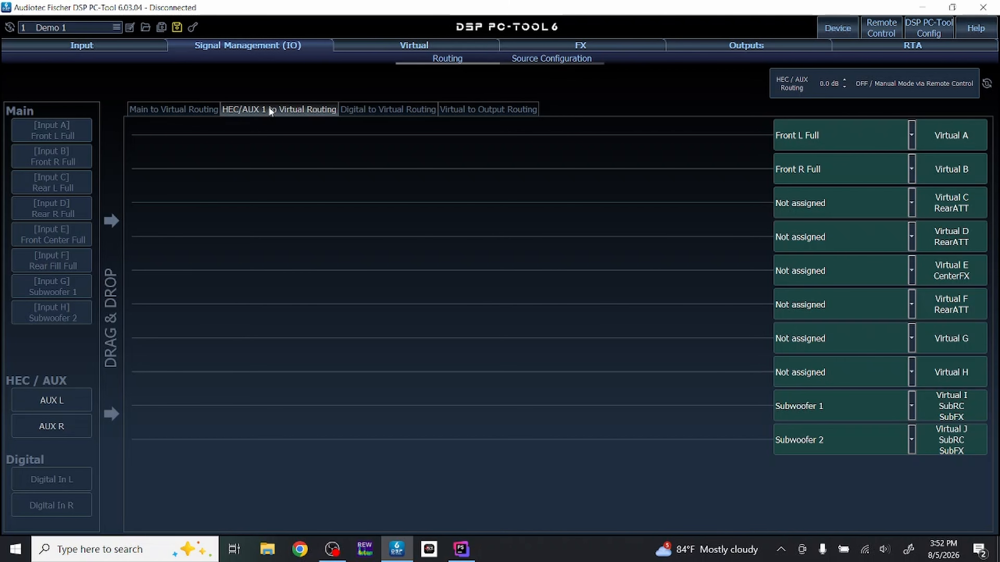
pyautogui.moveTo(27, 399); pyautogui.dragTo(155, 137)
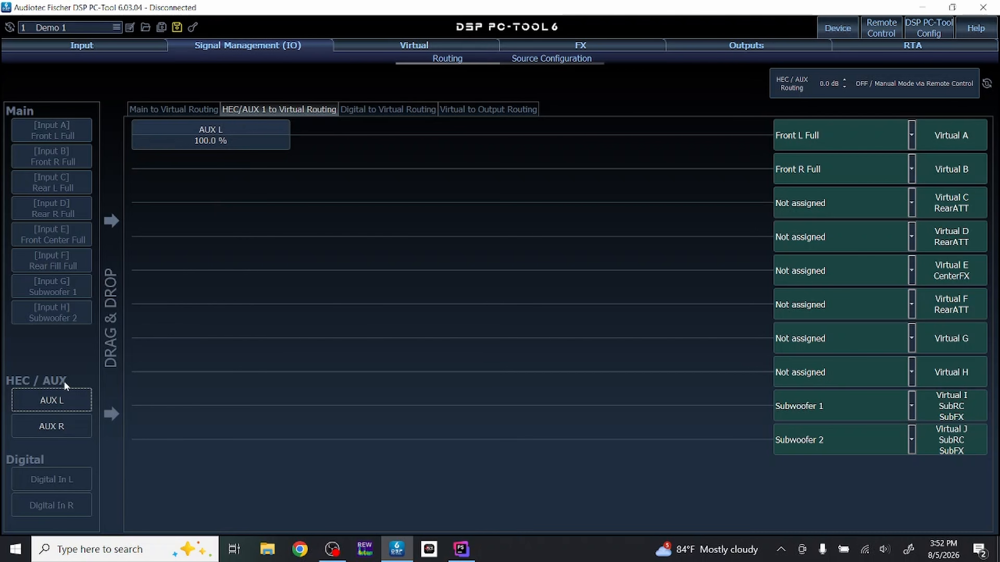
pyautogui.moveTo(39, 426); pyautogui.dragTo(175, 175)
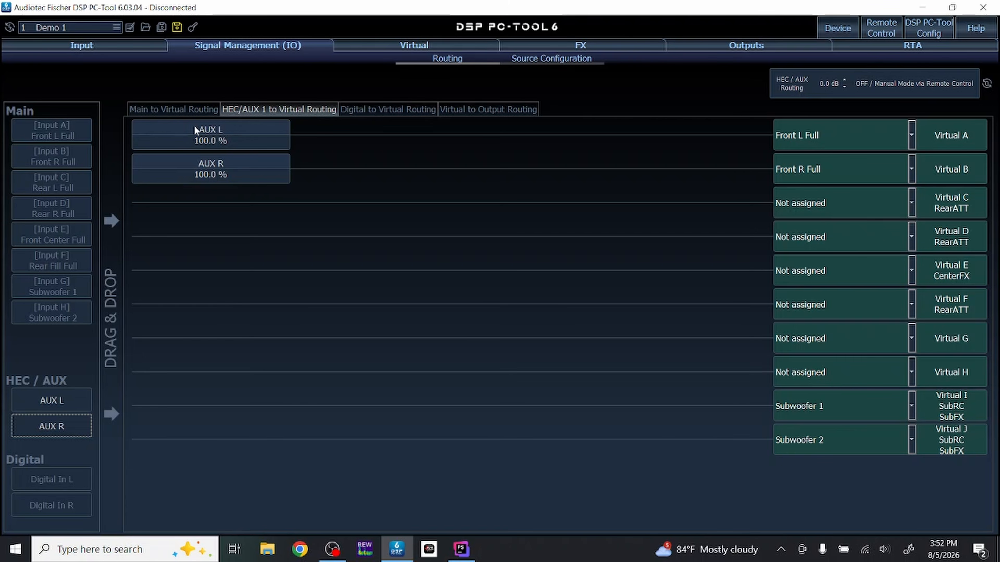
# - Route both AUX L and AUX R to Virtual I (Subwoofer 1) and Virtual J (Subwoofer 2) at 50% each
pyautogui.moveTo(59, 399); pyautogui.dragTo(201, 411)
pyautogui.moveTo(64, 427); pyautogui.dragTo(355, 403)
pyautogui.moveTo(47, 391); pyautogui.dragTo(232, 437)
pyautogui.moveTo(54, 426); pyautogui.dragTo(367, 443)
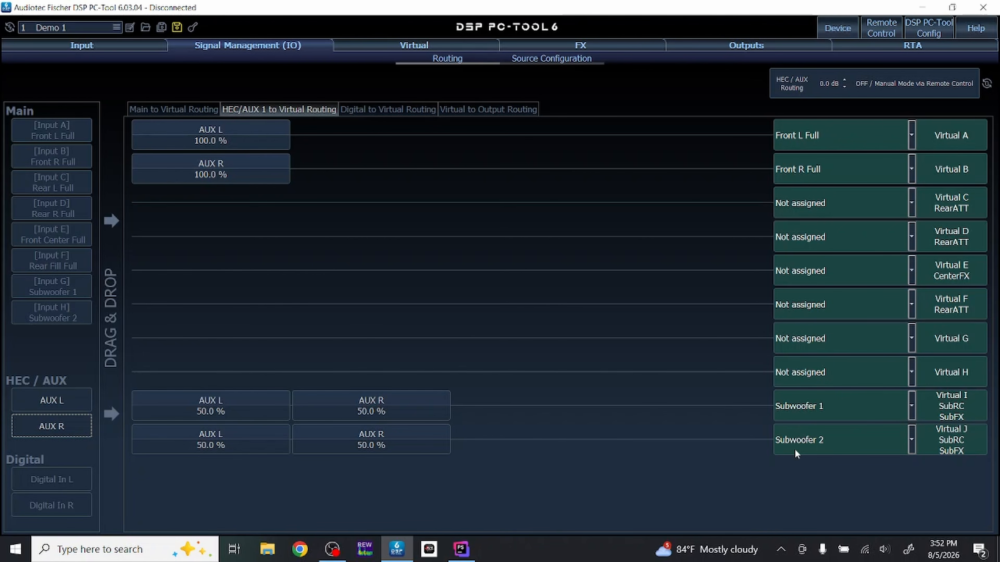
# - Route Digital In L to Virtual A and Digital In R to Virtual B in the digital-to-virtual routing
pyautogui.click(403, 109)
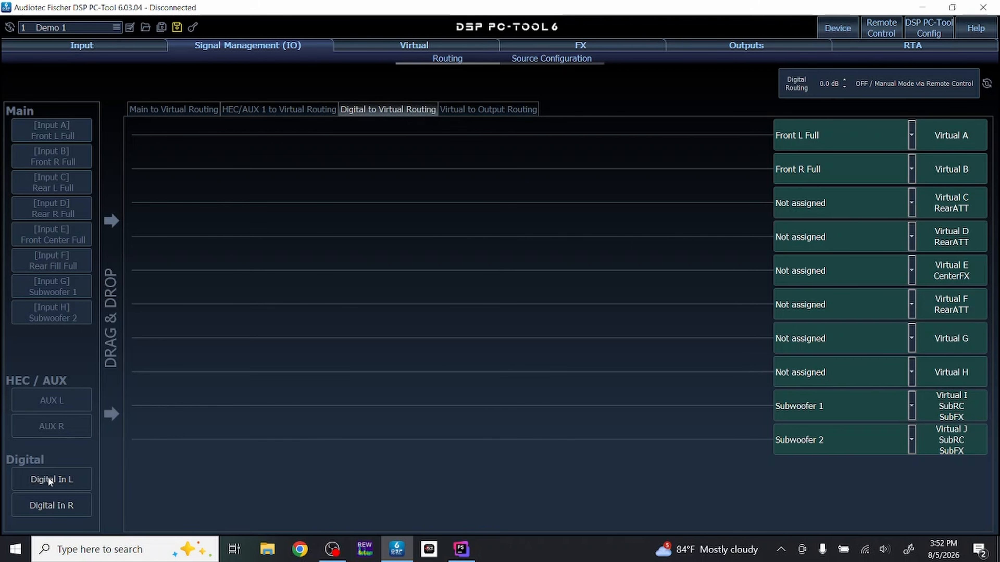
pyautogui.moveTo(47, 477); pyautogui.dragTo(183, 138)
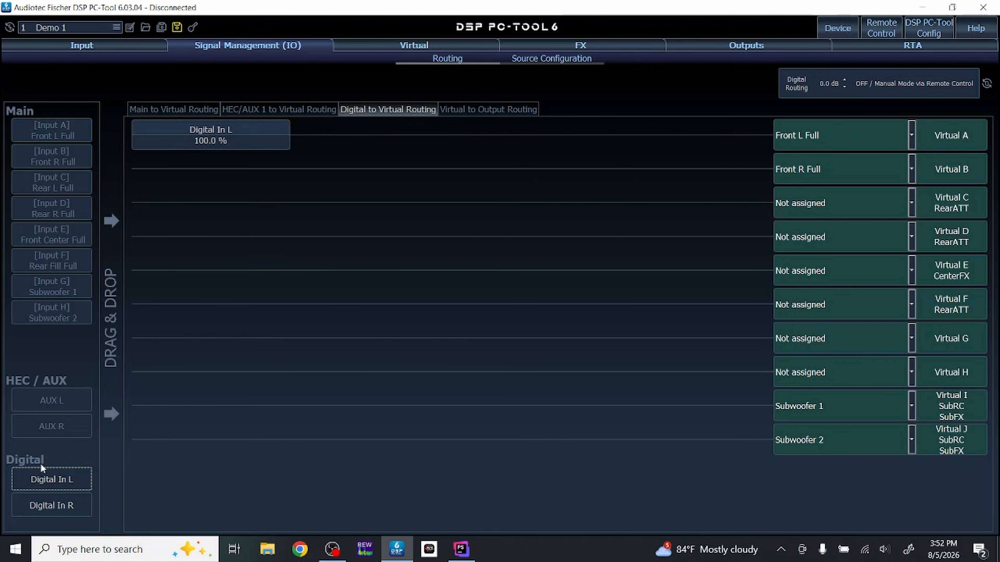
pyautogui.moveTo(43, 497); pyautogui.dragTo(201, 181)
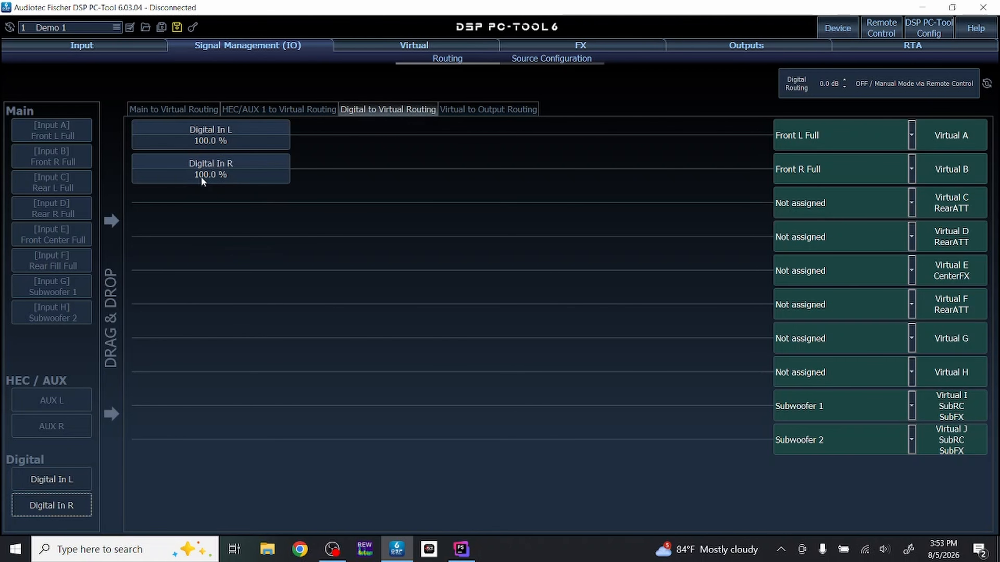
# - Route both Digital In L and Digital In R to Virtual I (Subwoofer 1) and Virtual J (Subwoofer 2) at 50% each
pyautogui.moveTo(65, 483); pyautogui.dragTo(181, 405)
pyautogui.moveTo(55, 500); pyautogui.dragTo(325, 412)
pyautogui.moveTo(32, 481); pyautogui.dragTo(155, 444)
pyautogui.moveTo(63, 498); pyautogui.dragTo(346, 442)
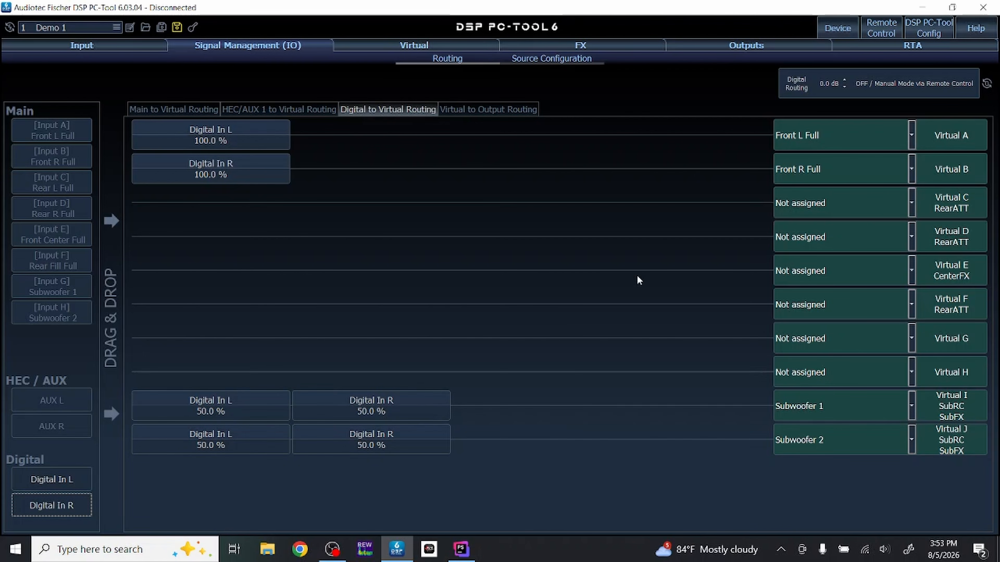
# - Remove the Front L Full and Front R Full inputs from Virtual A and Virtual B in the main-to-virtual routing
pyautogui.click(179, 108)
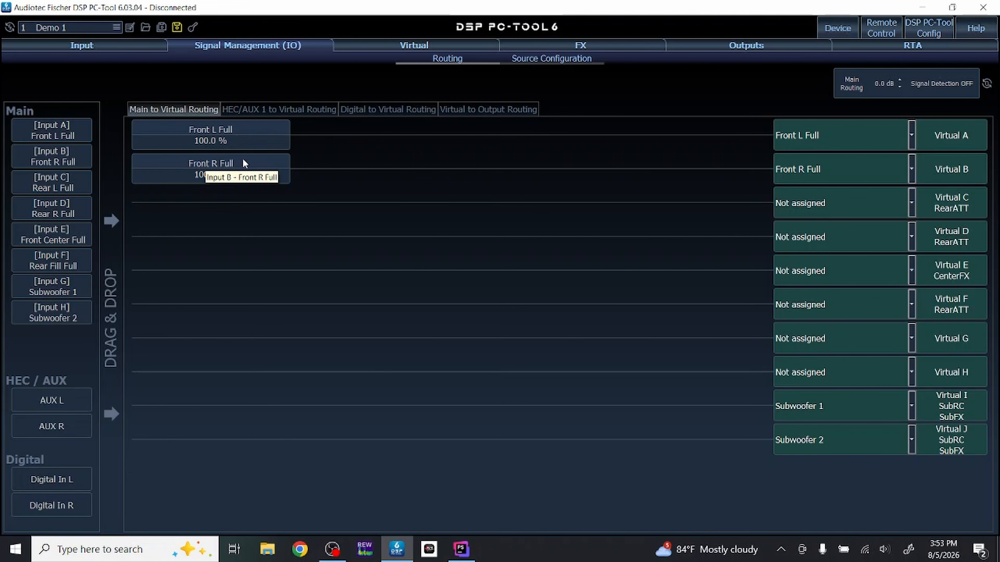
pyautogui.click(211, 157)
pyautogui.click(215, 134)
pyautogui.click(205, 166)
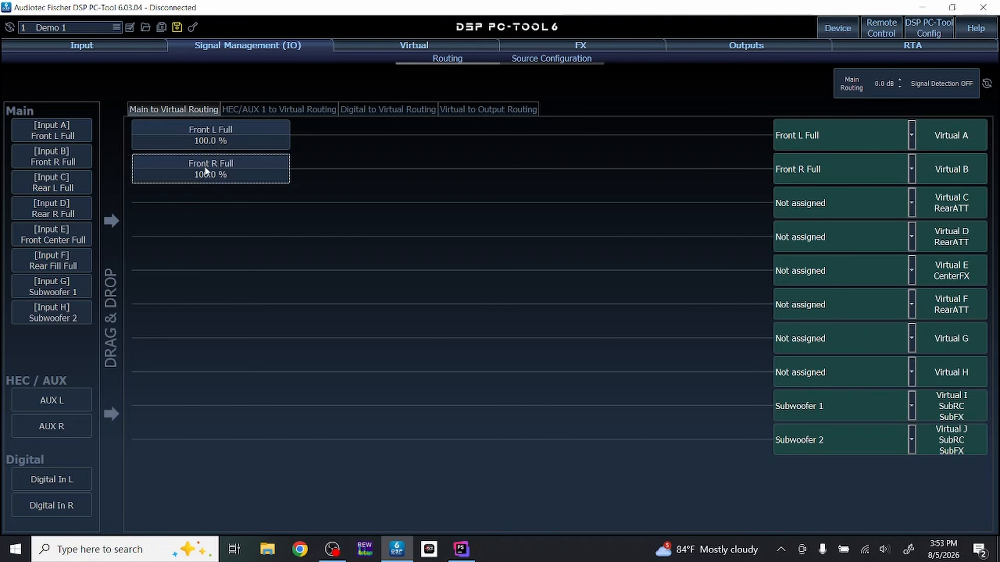
pyautogui.click(206, 137)
pyautogui.press('Delete')
pyautogui.press('Delete')
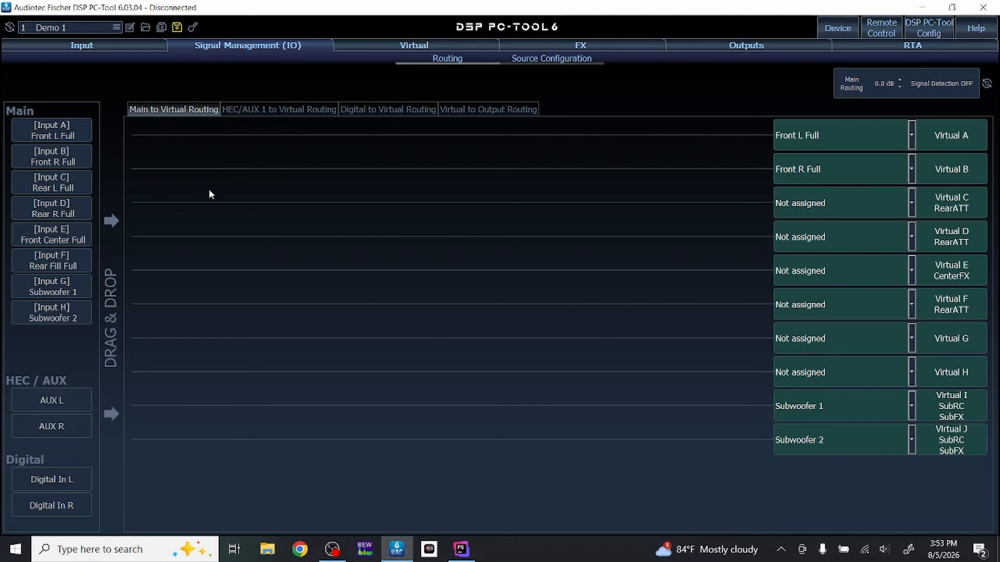
# - In the main-to-virtual routing, assign AUX L to Virtual A, AUX R to Virtual B, and both to Virtual I and Virtual J at 50% each
pyautogui.moveTo(69, 400); pyautogui.dragTo(209, 139)
pyautogui.moveTo(43, 427); pyautogui.dragTo(182, 175)
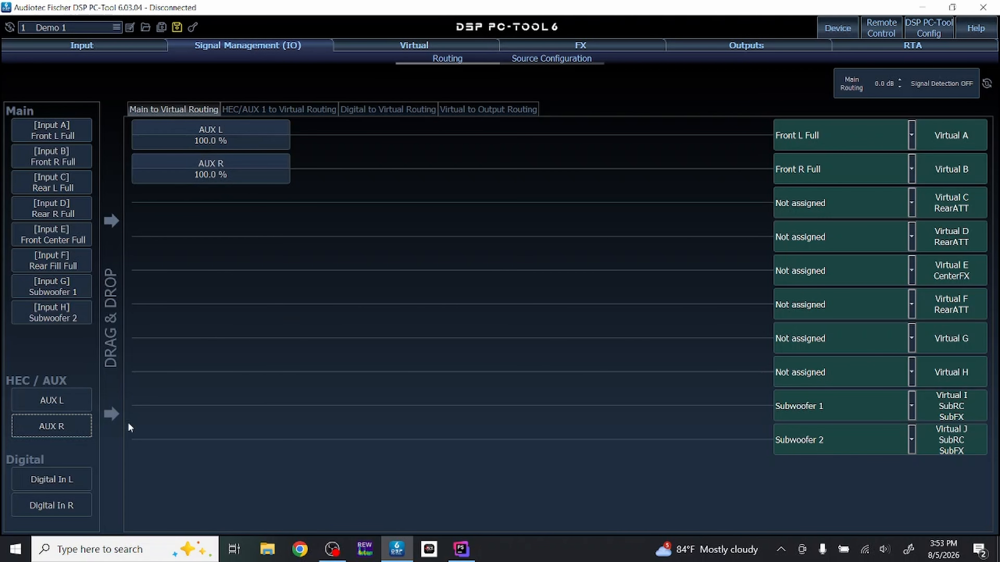
pyautogui.moveTo(38, 406); pyautogui.dragTo(162, 408)
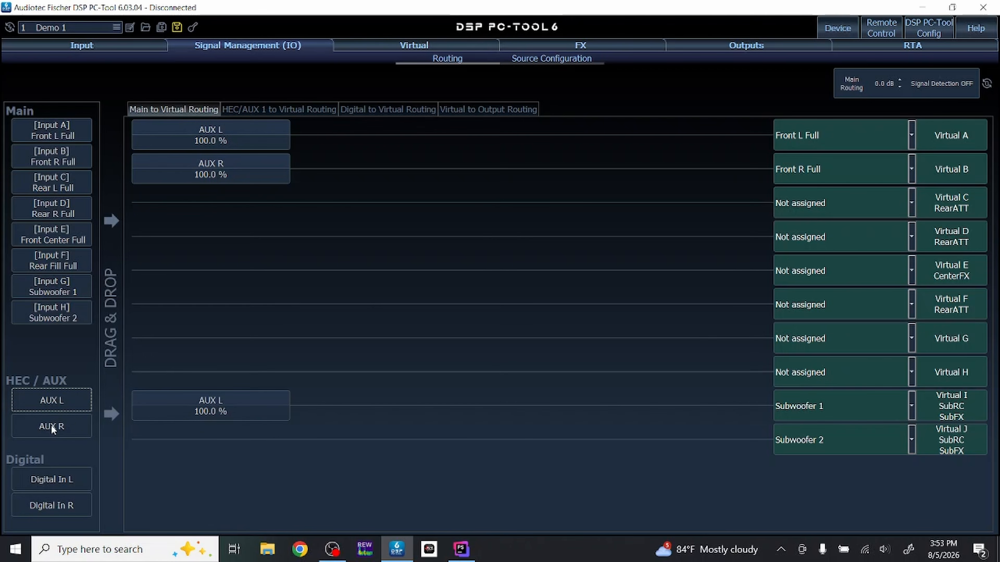
pyautogui.moveTo(49, 425); pyautogui.dragTo(339, 405)
pyautogui.moveTo(30, 397); pyautogui.dragTo(177, 442)
pyautogui.moveTo(40, 422); pyautogui.dragTo(328, 438)
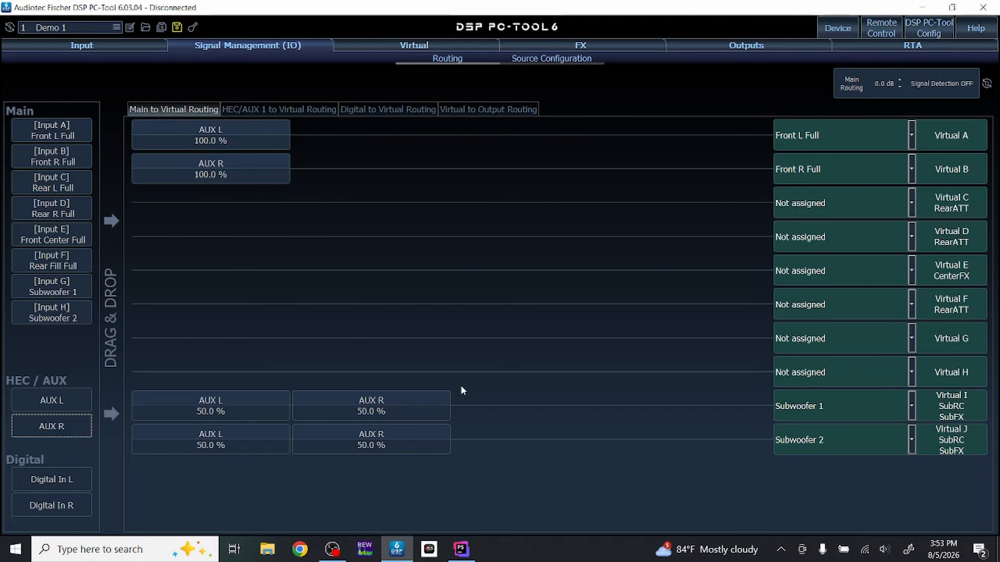
# - Move HEC / AUX Input above Digital Input in the input source priority of the source configuration
pyautogui.click(555, 59)
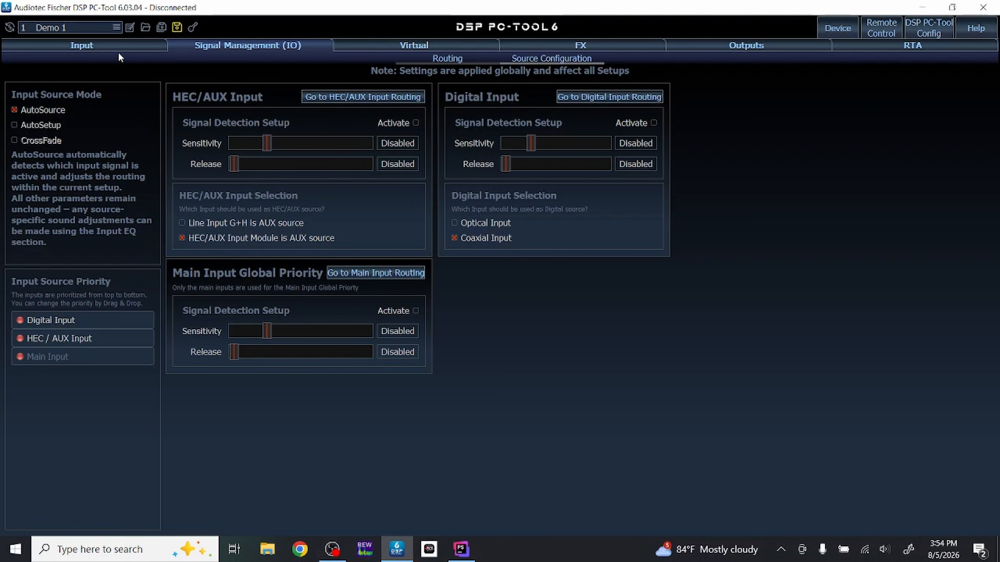
pyautogui.click(474, 61)
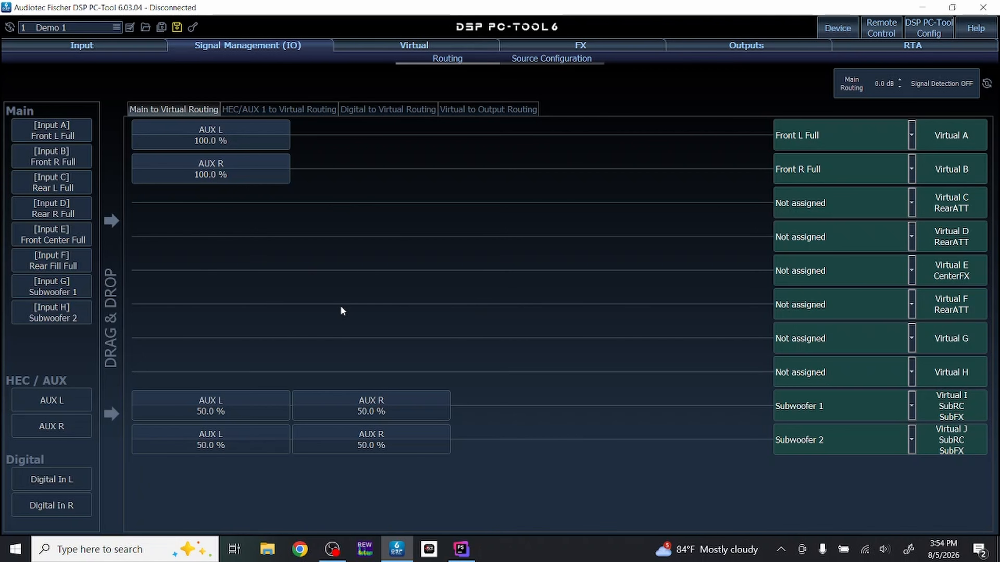
pyautogui.click(567, 59)
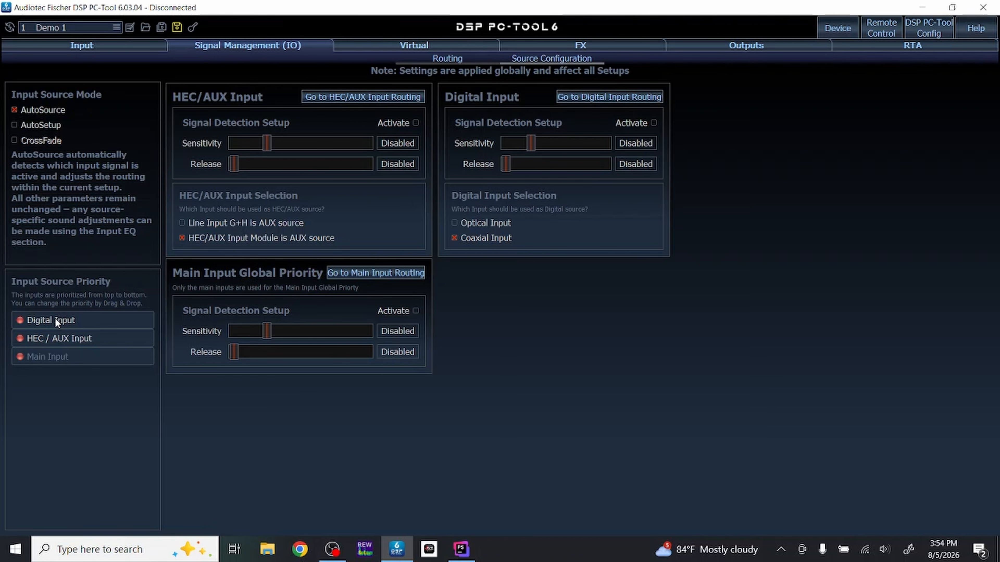
pyautogui.moveTo(55, 338); pyautogui.dragTo(53, 320)
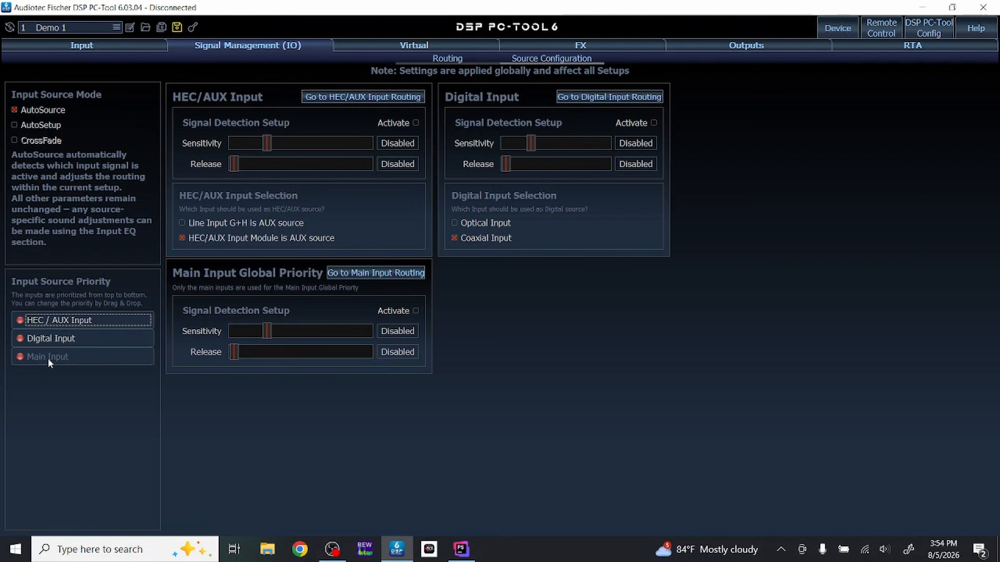
pyautogui.moveTo(48, 358); pyautogui.dragTo(53, 335)
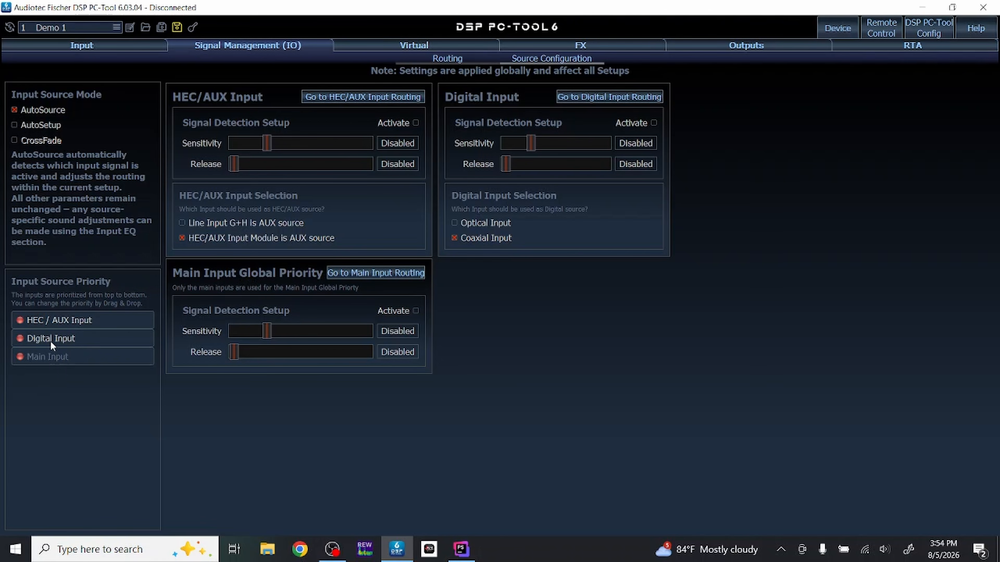
pyautogui.click(69, 317)
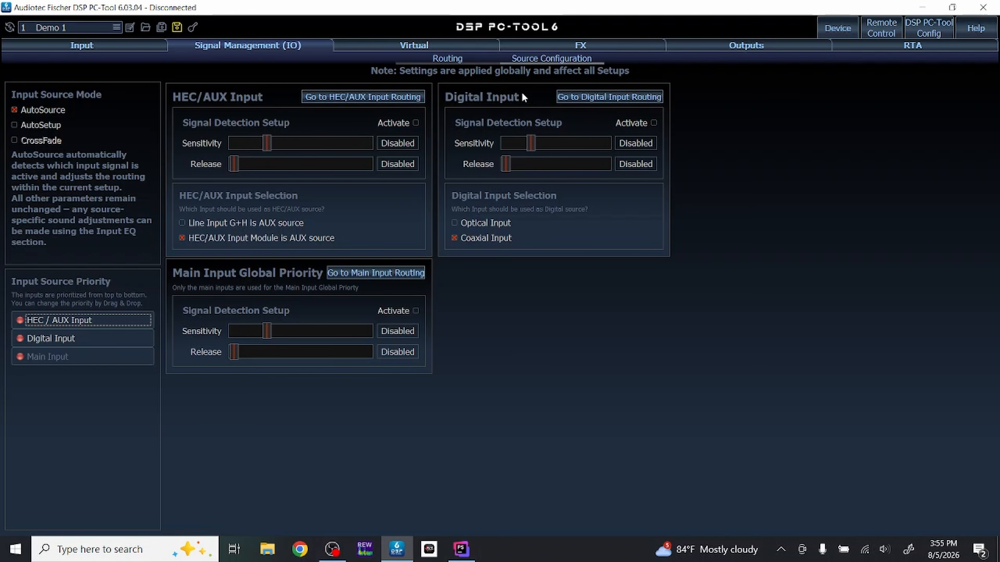
# - Try Optical Input as the digital source and switch the selection back to Coaxial Input
pyautogui.click(455, 223)
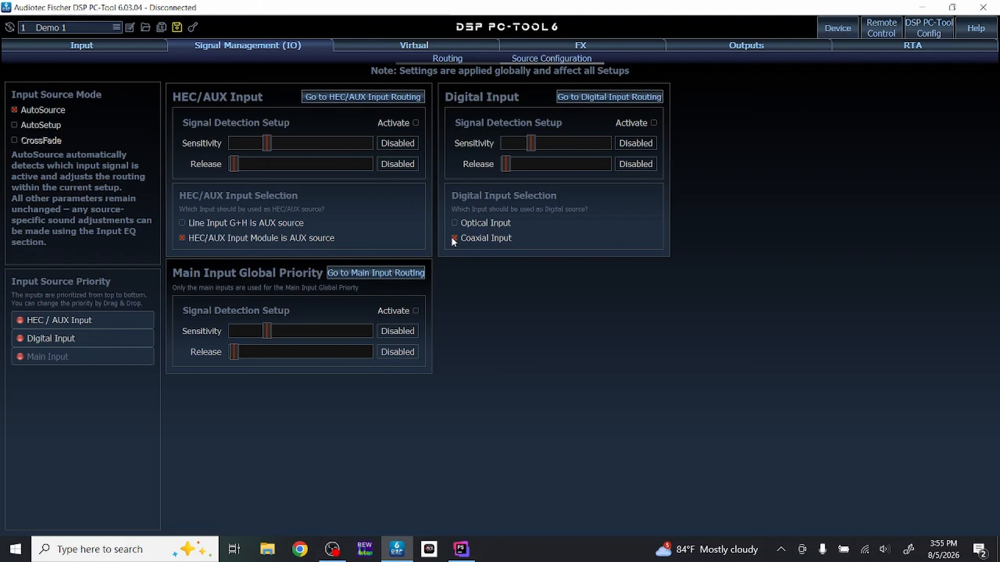
pyautogui.click(53, 339)
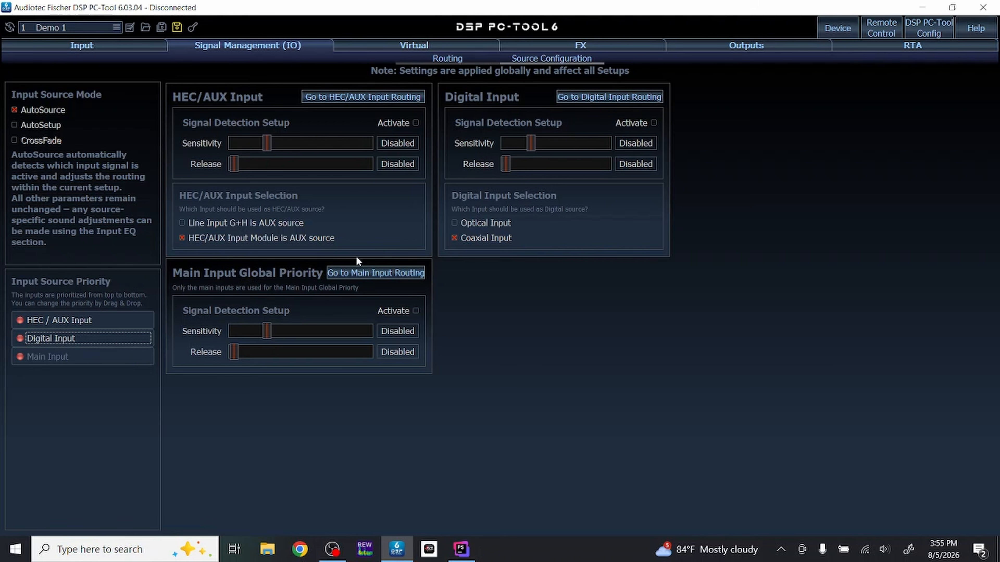
pyautogui.click(457, 223)
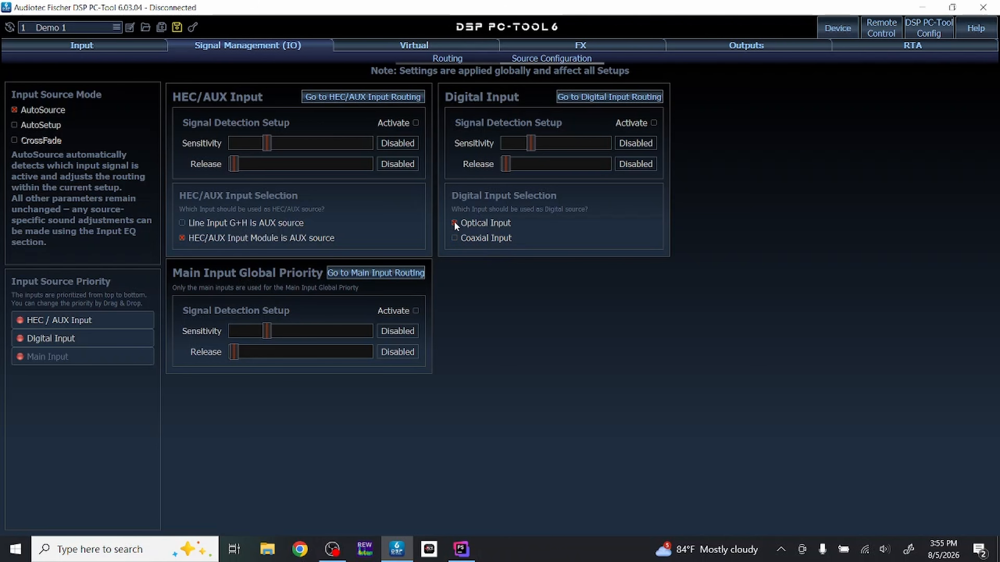
pyautogui.click(454, 238)
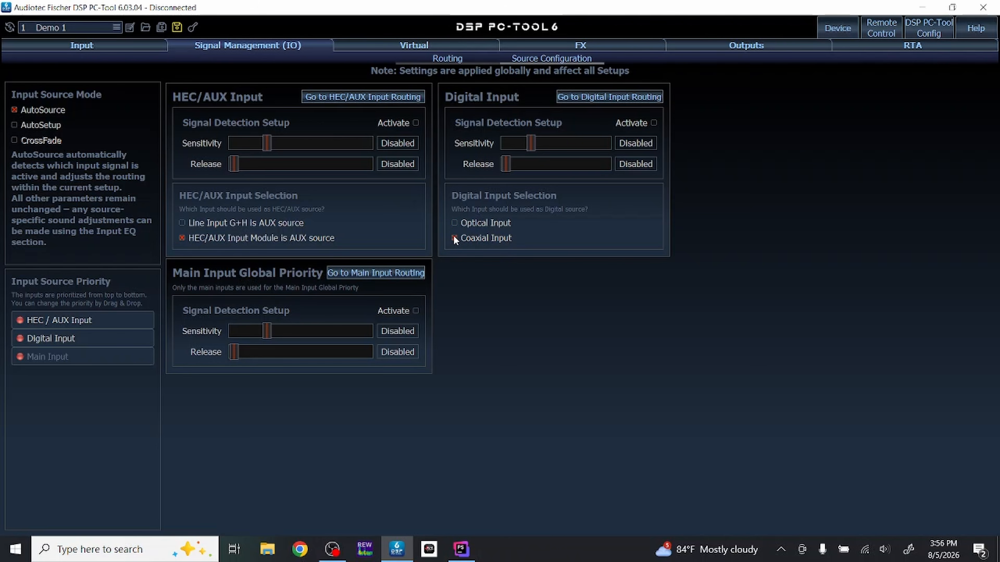